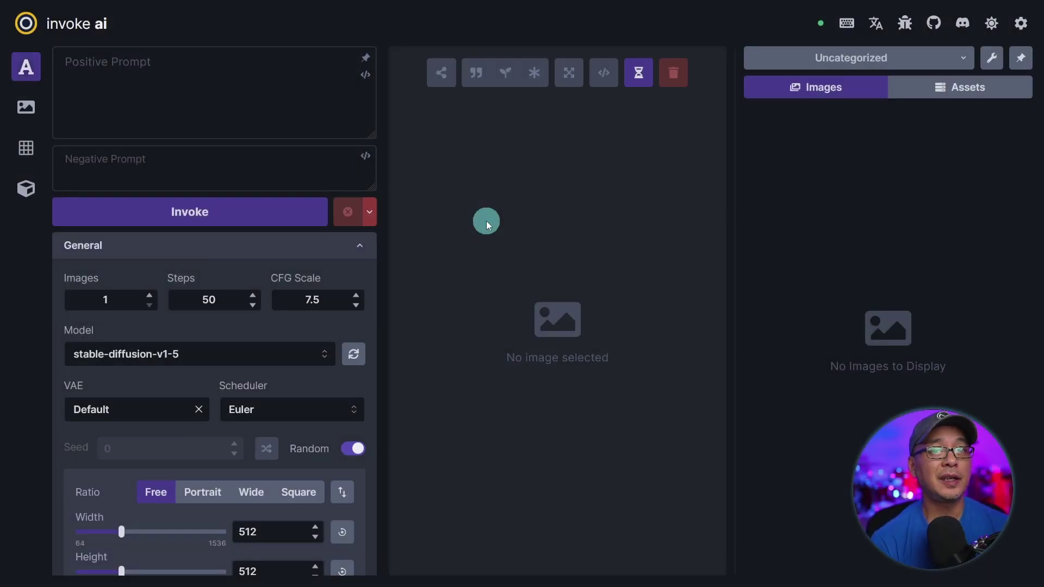
# - Generate 'cute and adorable racoon wearing a suit and top hat' at 30 steps
pyautogui.click(159, 70)
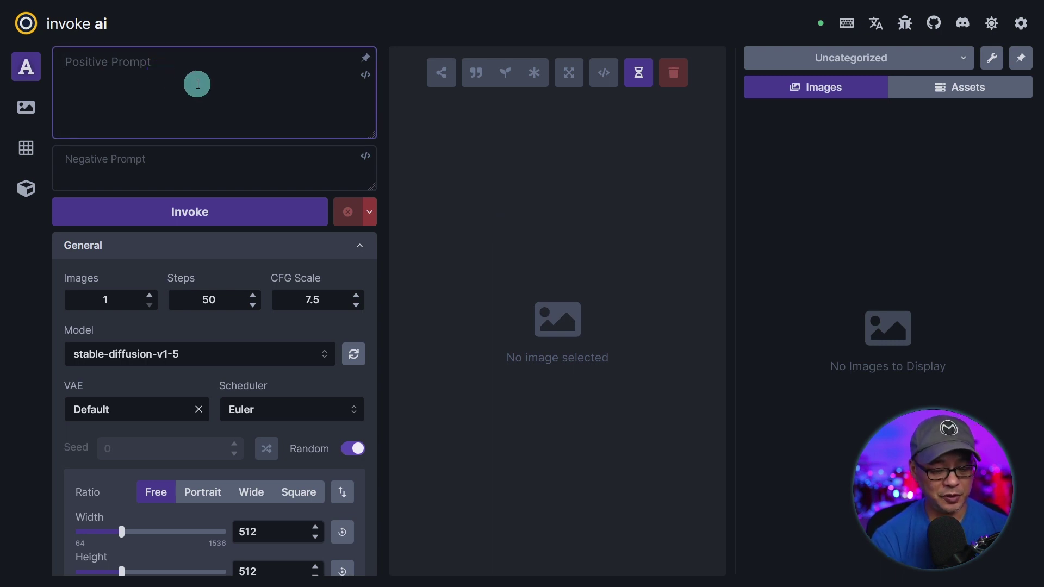
pyautogui.write('cute and')
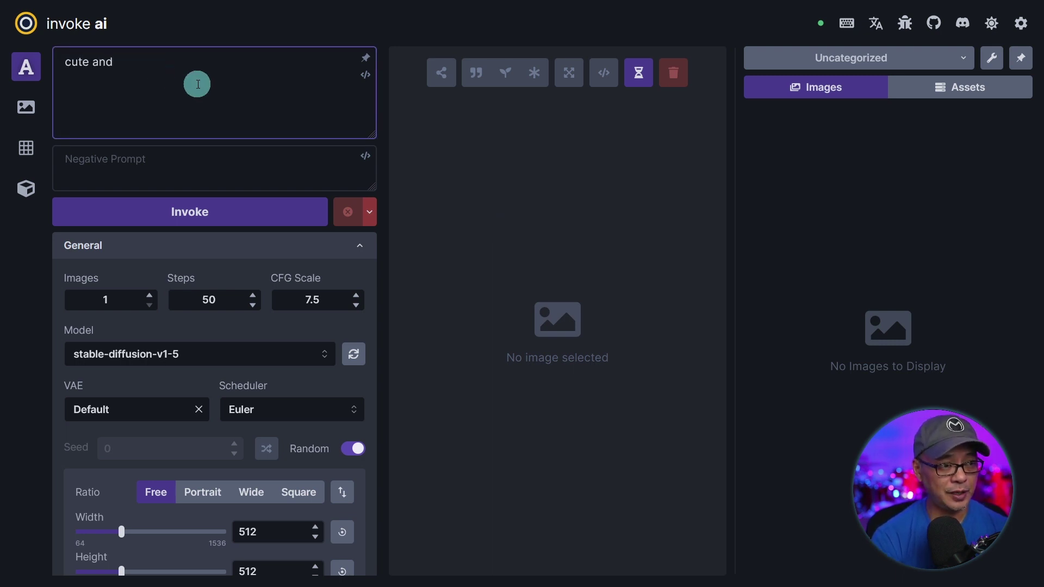
pyautogui.write(' adorable racoon wearing a suit and top hat, pixar style')
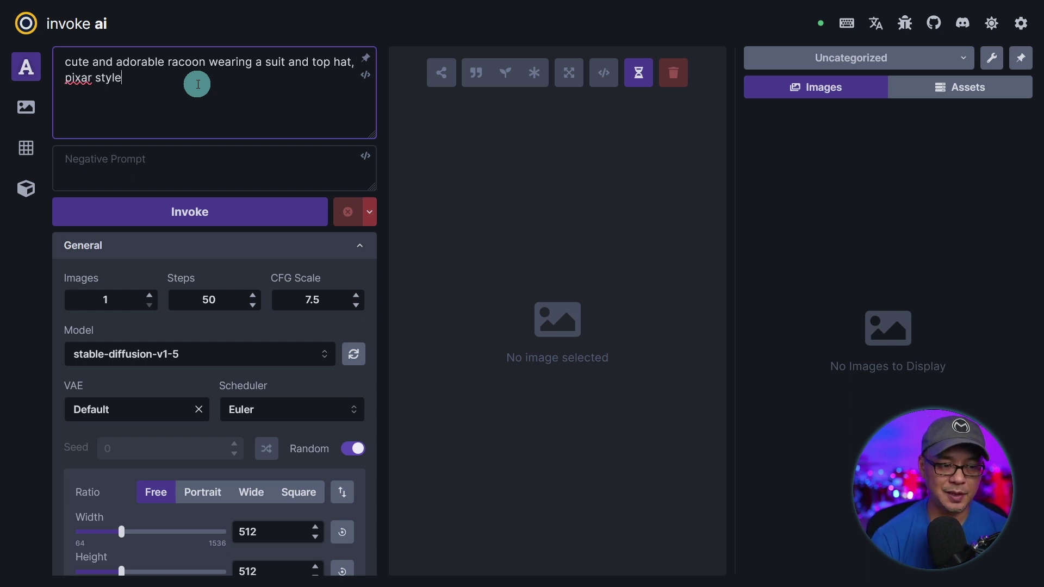
pyautogui.doubleClick(204, 299)
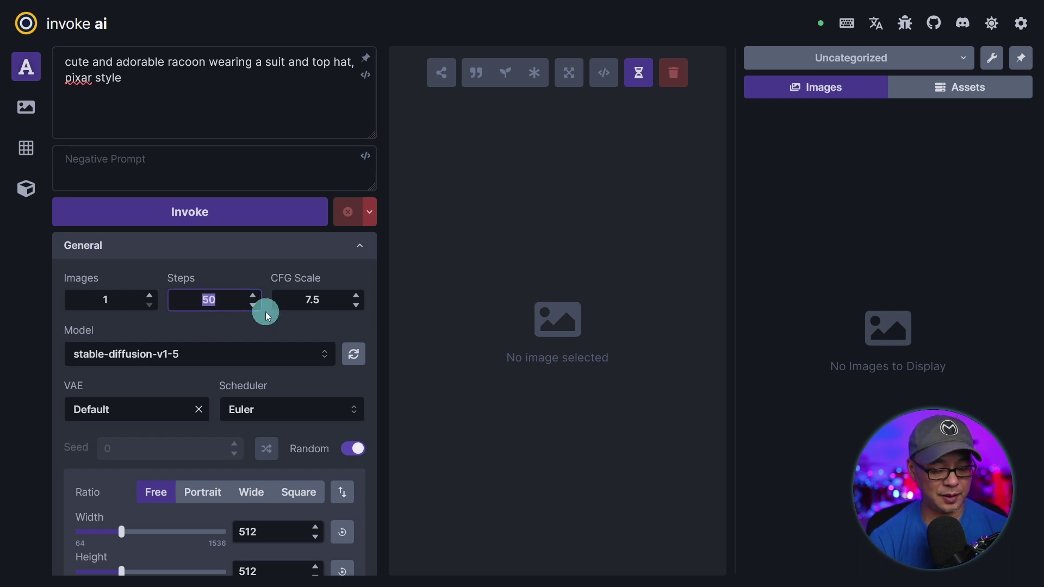
pyautogui.write('30')
pyautogui.click(325, 353)
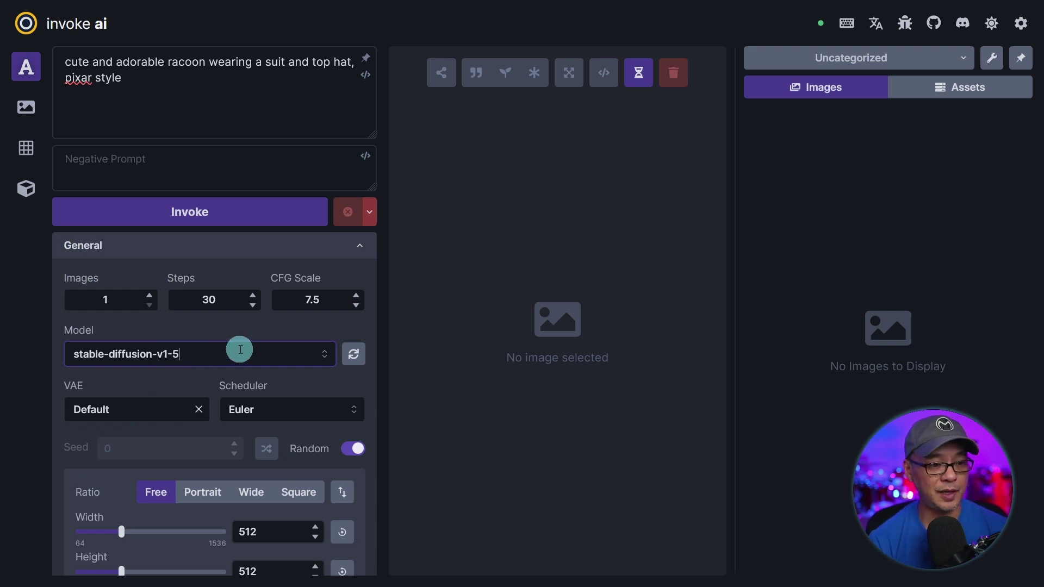
pyautogui.click(199, 214)
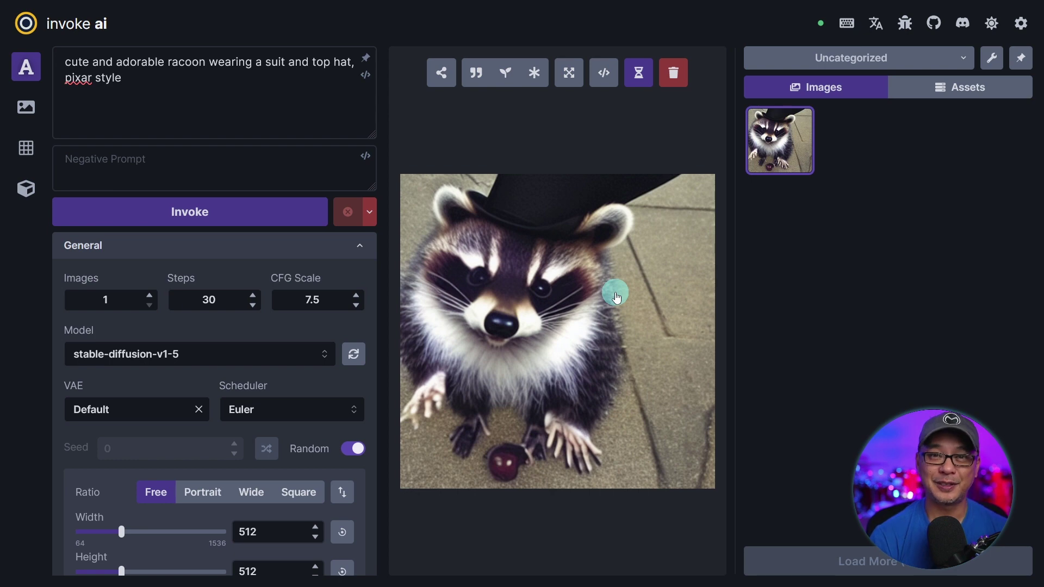
# - Open the Model Manager from the left sidebar to import a new model
pyautogui.scroll(-3, 269, 216)
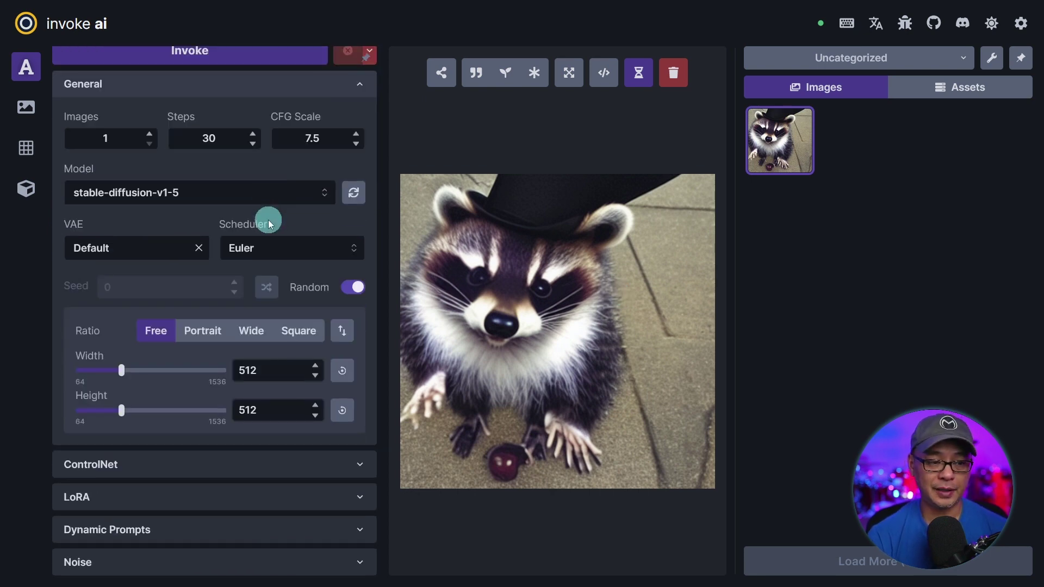
pyautogui.scroll(3, 223, 430)
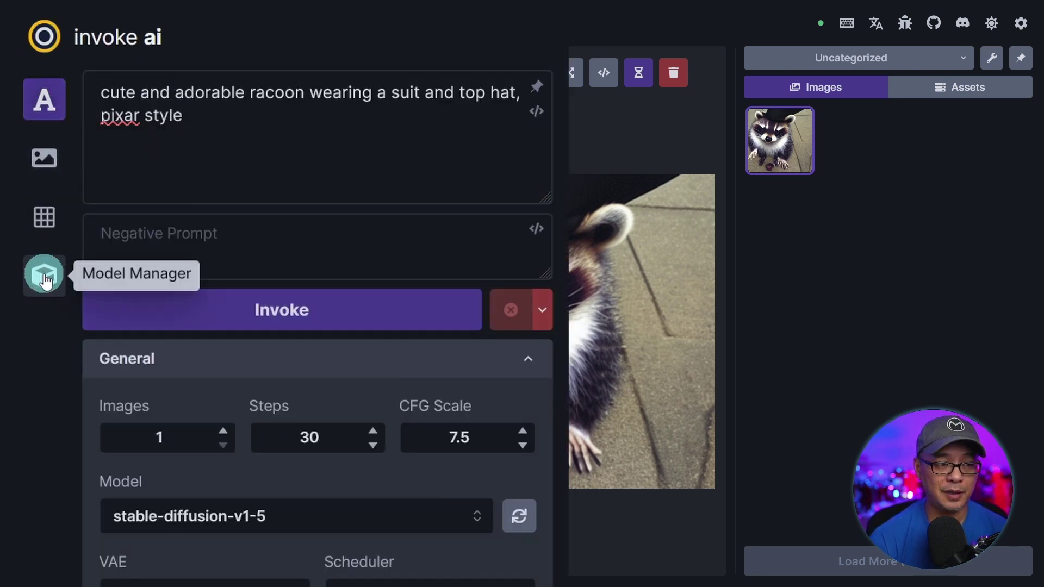
pyautogui.click(46, 280)
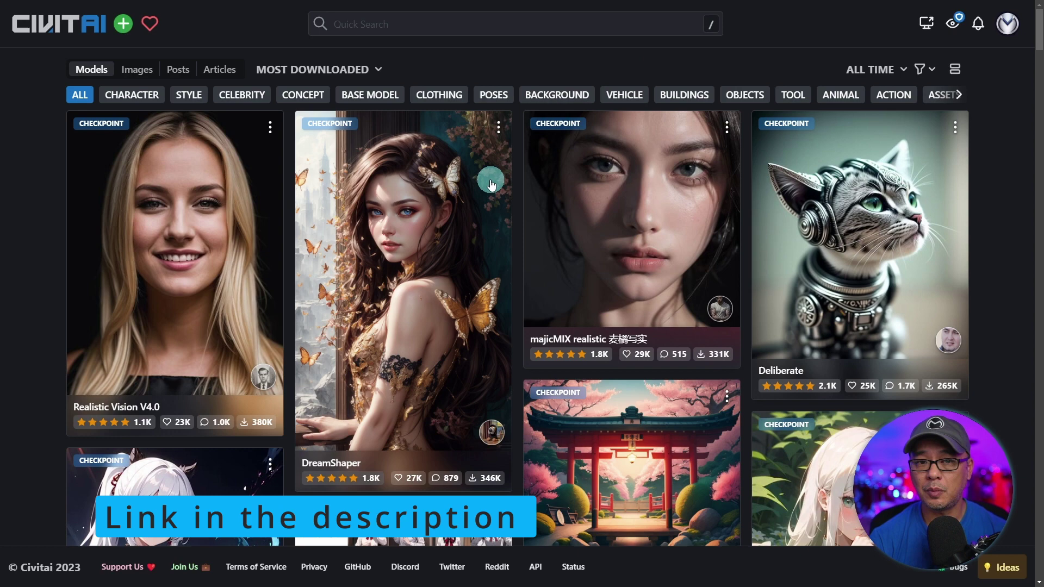
# - Copy the Realistic Vision V4.0 download link from Civitai into Invoke's Model Location field
pyautogui.click(220, 219)
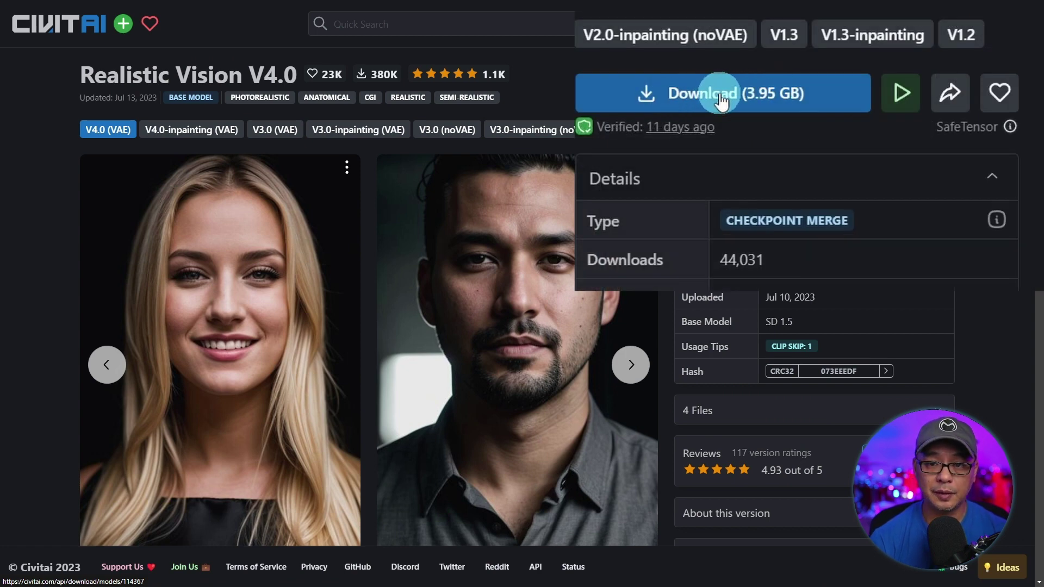
pyautogui.rightClick(721, 101)
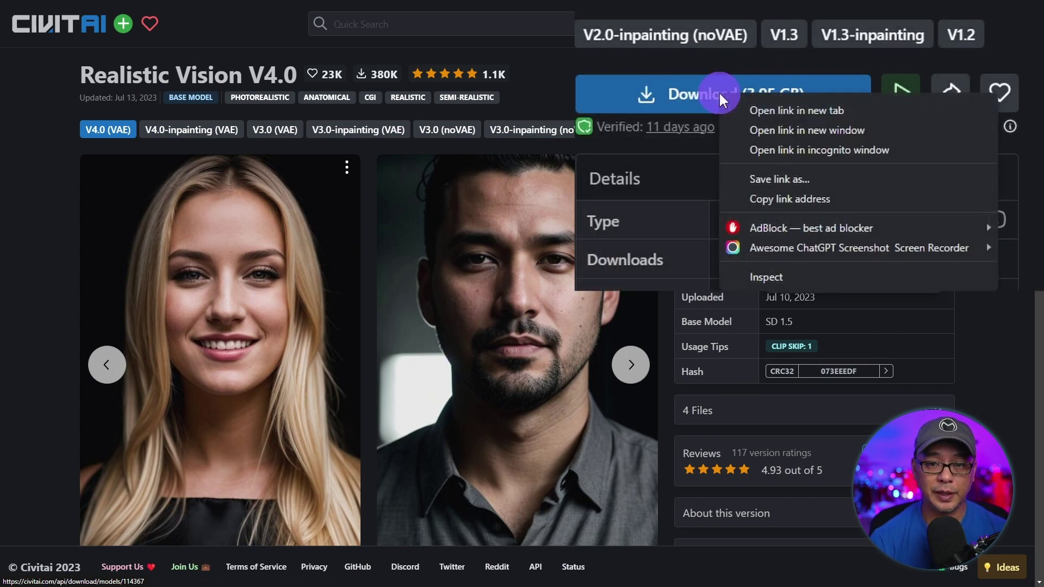
pyautogui.click(826, 199)
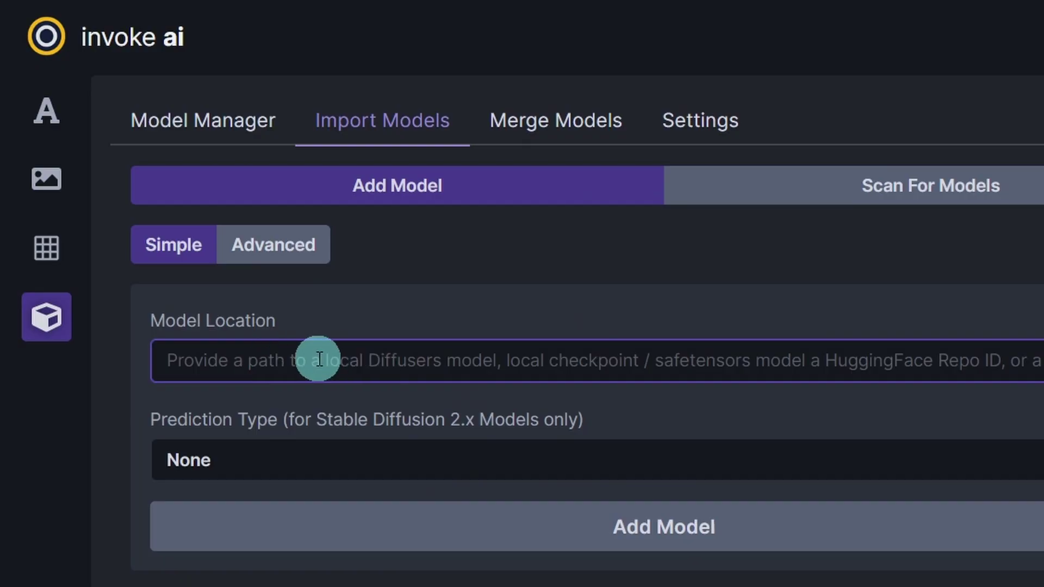
pyautogui.click(319, 359)
# - Add Realistic Vision V4.0 from the pasted link and copy the Stable-diffusion folder path
pyautogui.hotkey('ctrl', 'v')
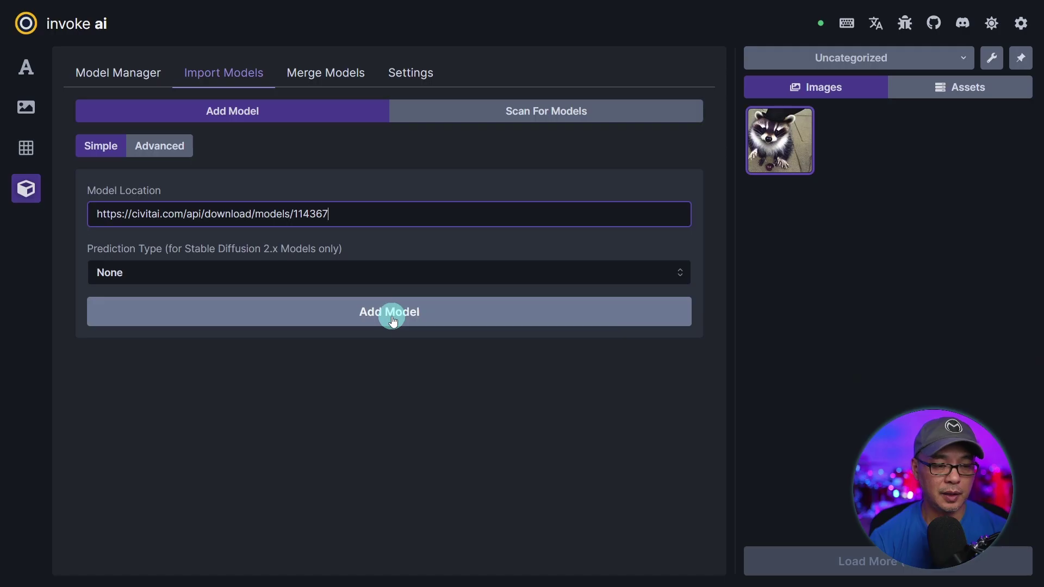
pyautogui.click(667, 534)
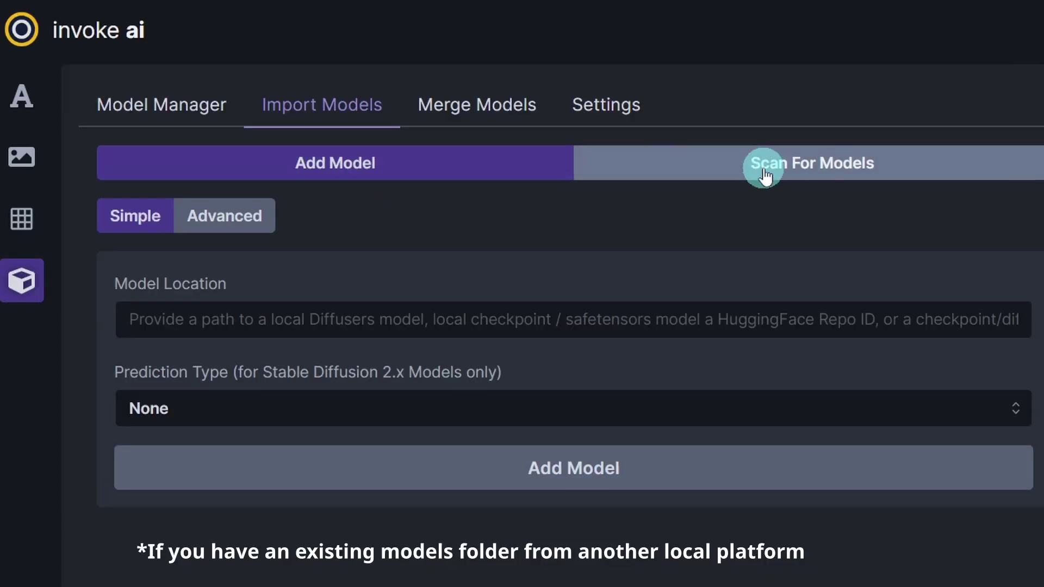
pyautogui.click(765, 175)
pyautogui.click(718, 214)
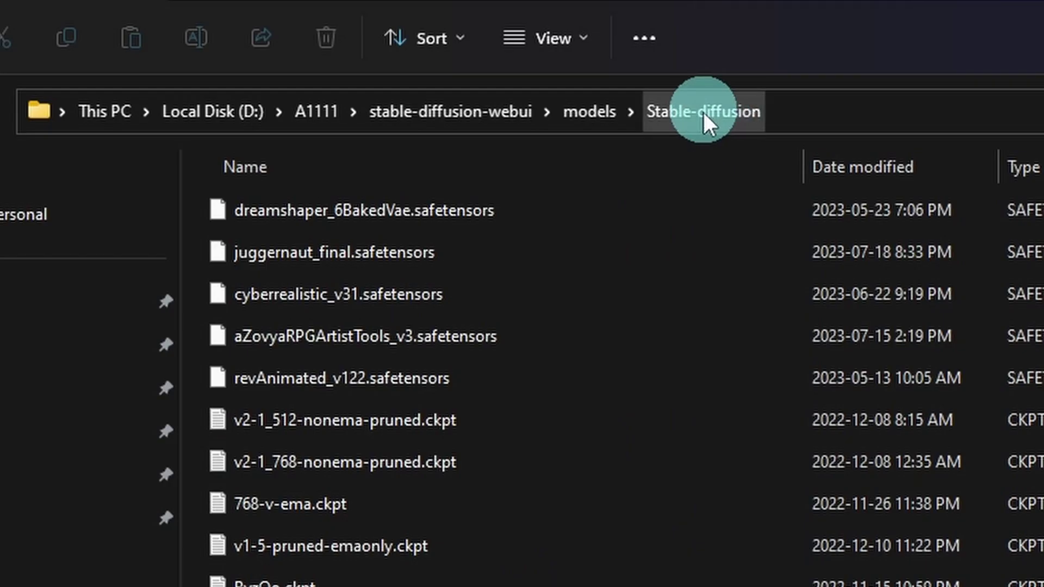
pyautogui.rightClick(703, 111)
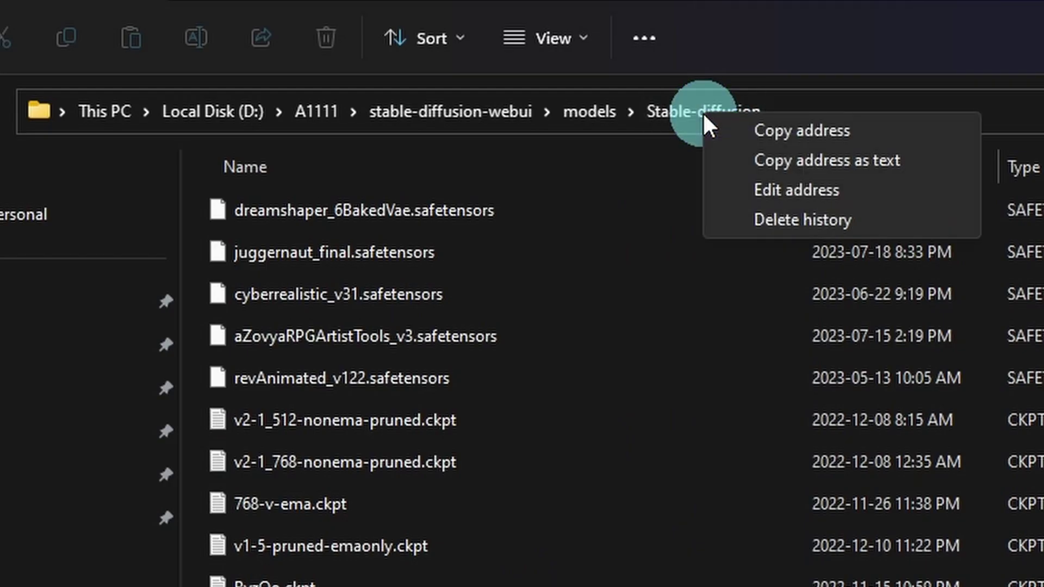
pyautogui.click(826, 161)
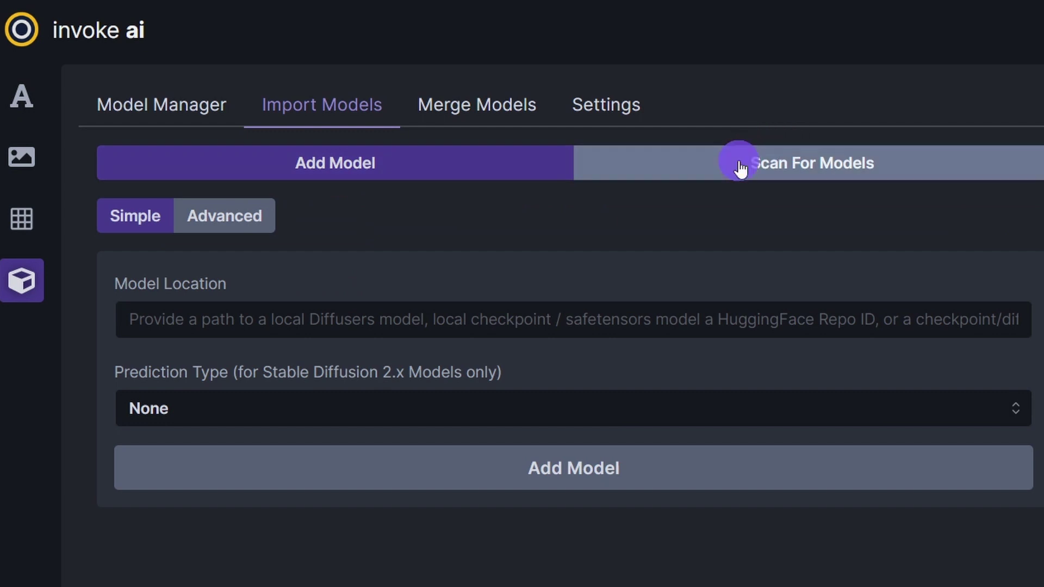
# - Scan the pasted Stable-diffusion folder path for available models
pyautogui.click(741, 169)
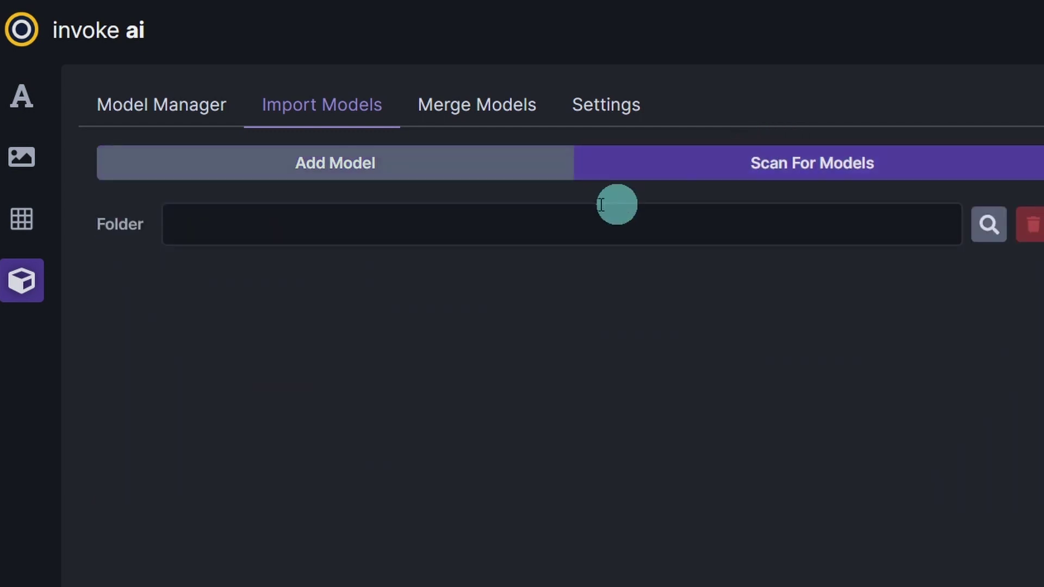
pyautogui.click(487, 216)
pyautogui.hotkey('ctrl', 'v')
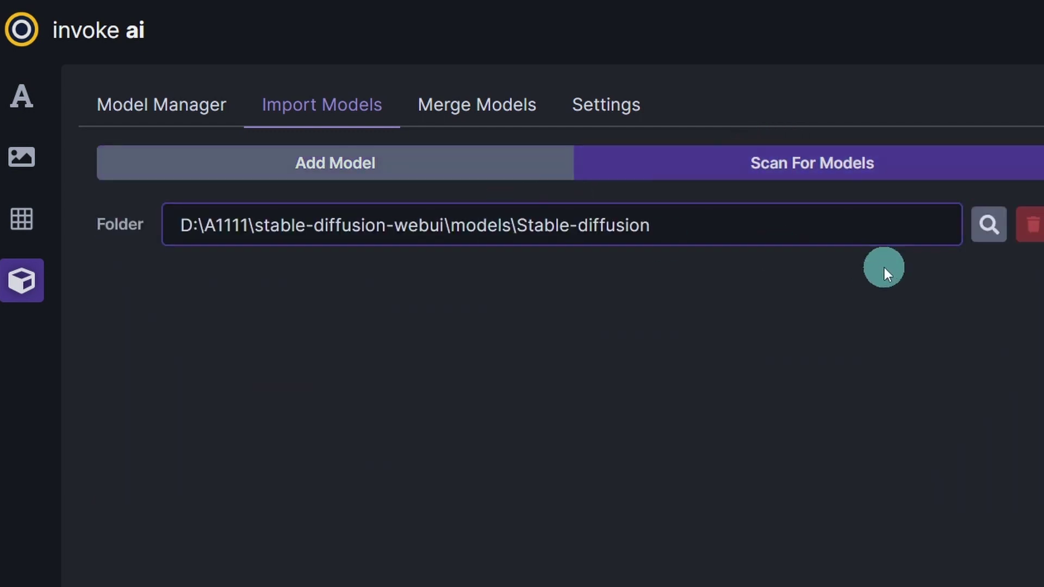
pyautogui.click(998, 229)
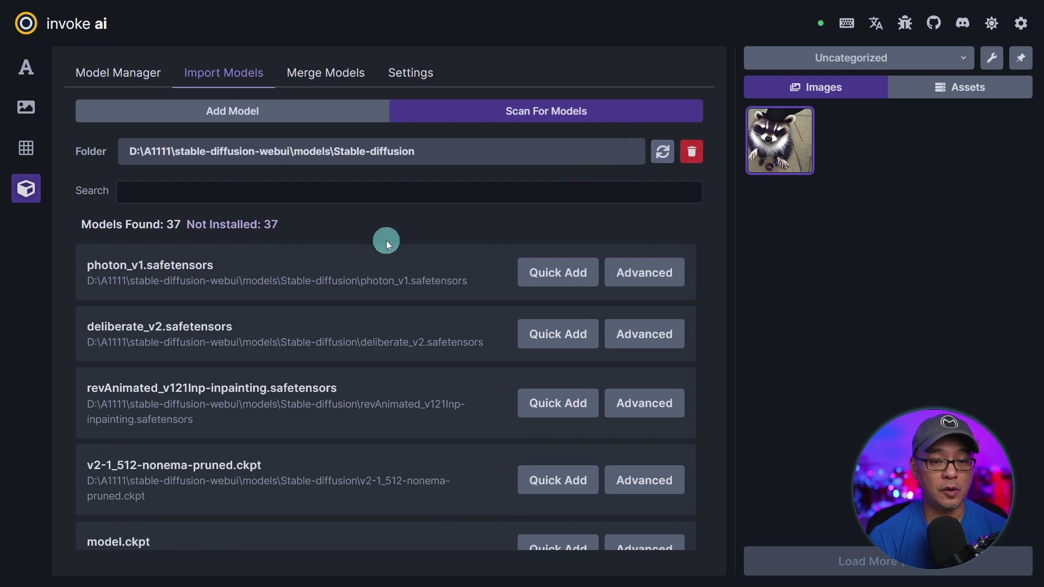
pyautogui.scroll(-8, 386, 241)
pyautogui.scroll(8, 390, 289)
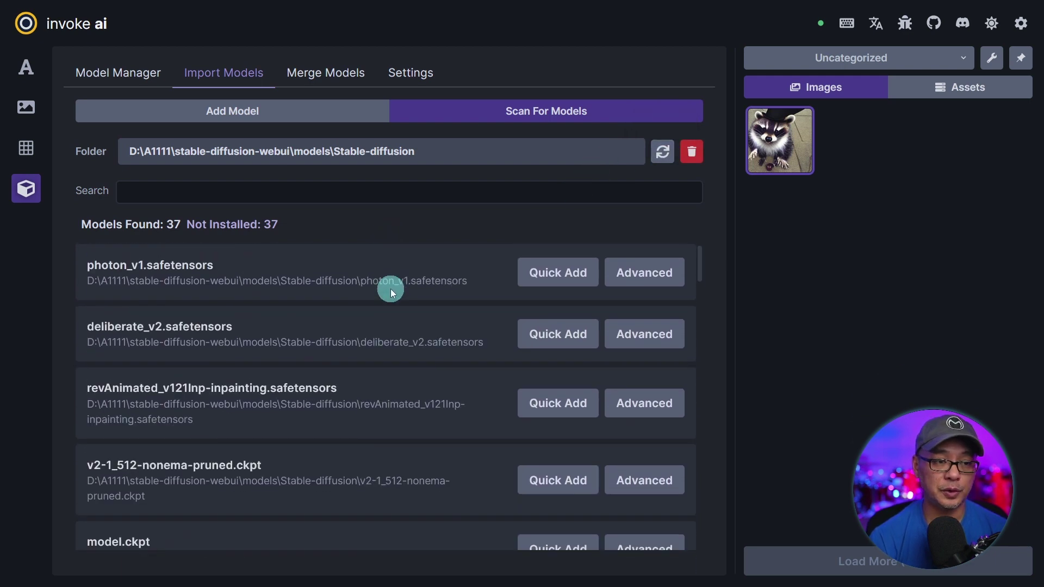
# - Quick-add photon_v1, the revAnimated inpainting model and dreamshaper_7, then view installed models
pyautogui.click(542, 278)
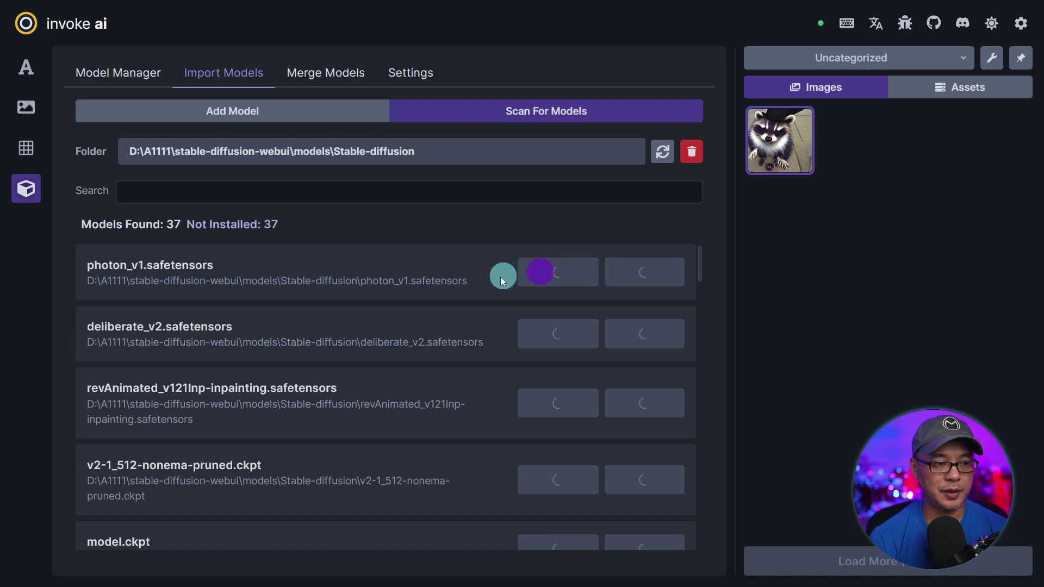
pyautogui.click(277, 283)
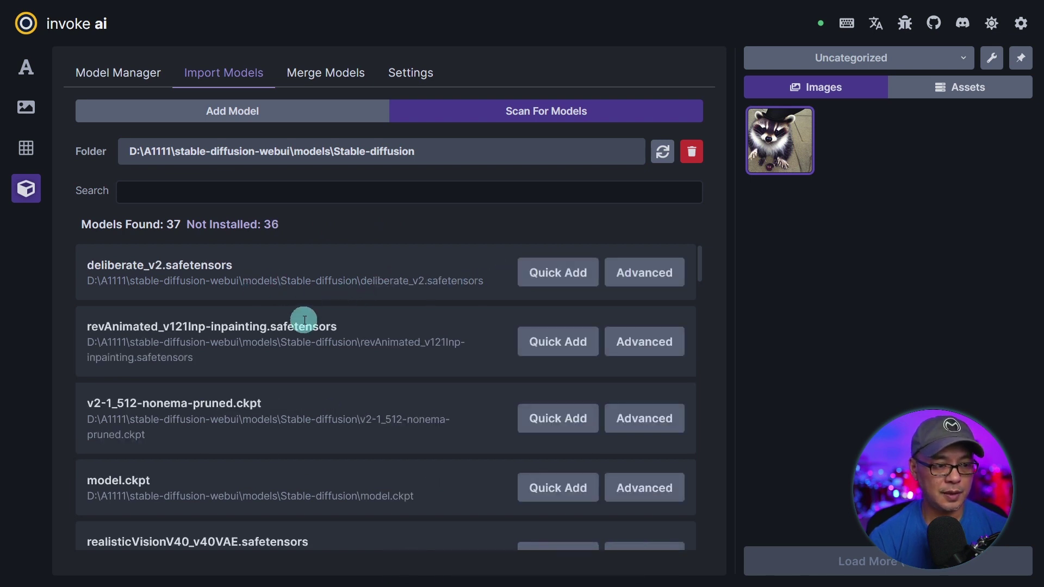
pyautogui.click(542, 339)
pyautogui.scroll(-5, 490, 316)
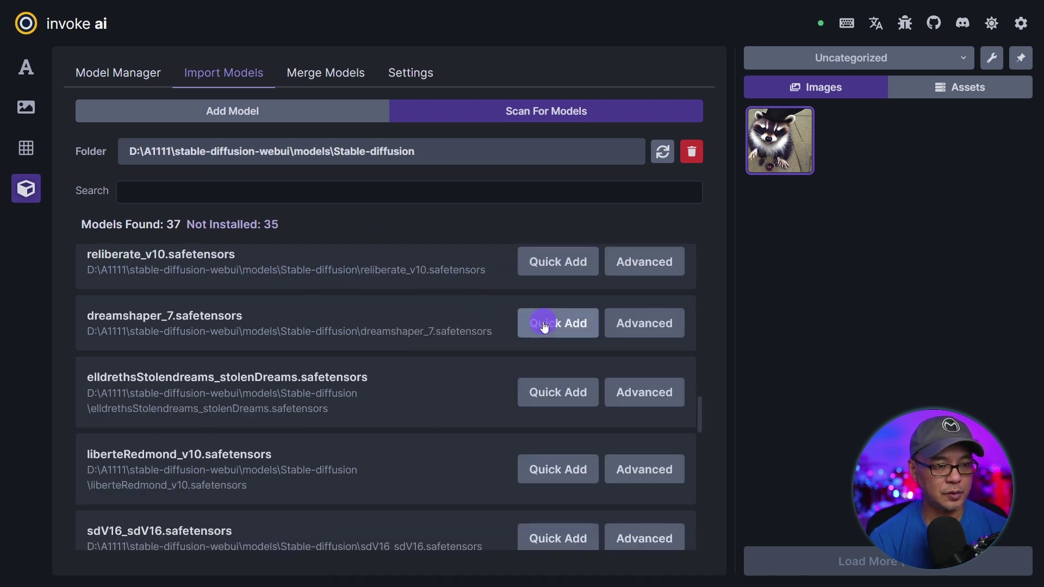
pyautogui.click(544, 326)
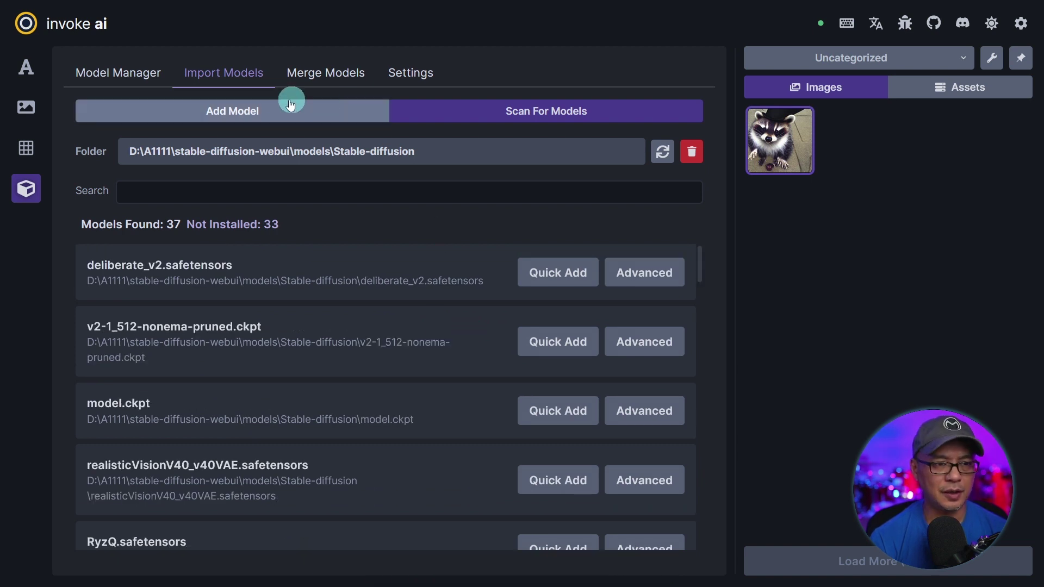
pyautogui.click(233, 110)
pyautogui.click(131, 72)
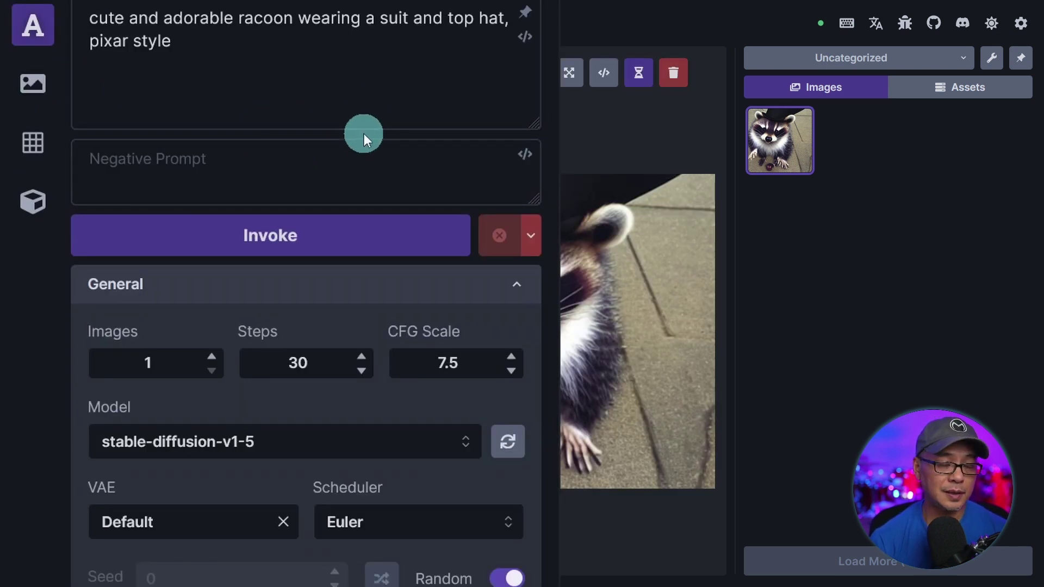
# - Generate the raccoon with dreamshaper_7 at 512×768
pyautogui.scroll(-5, 364, 185)
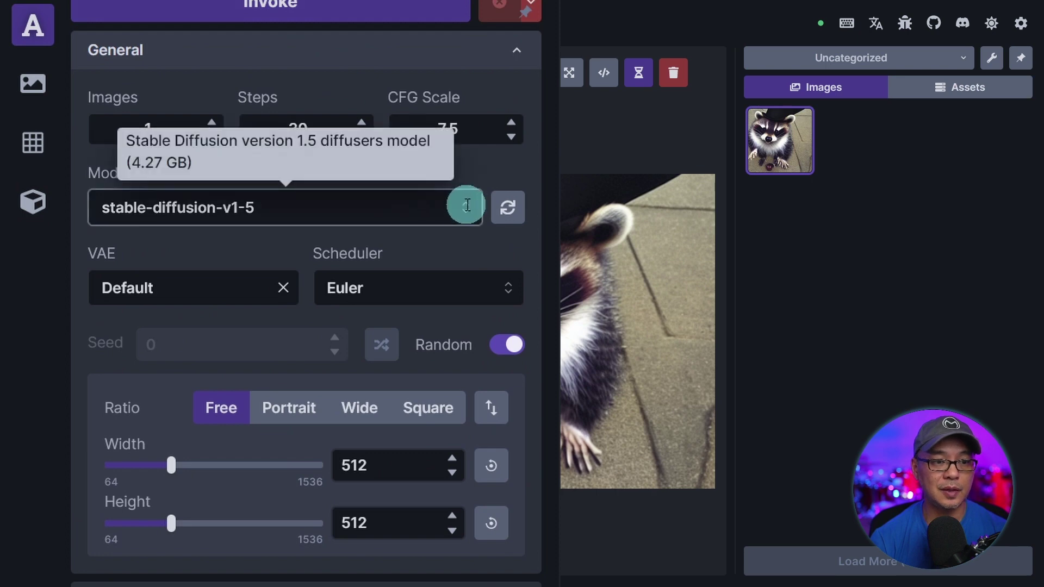
pyautogui.click(466, 205)
pyautogui.click(326, 295)
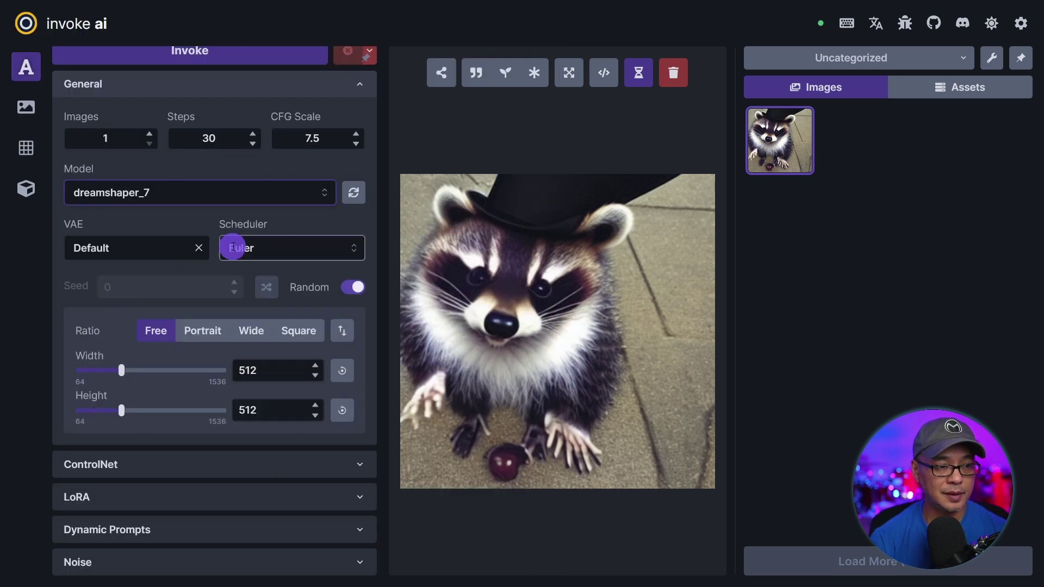
pyautogui.scroll(3, 400, 214)
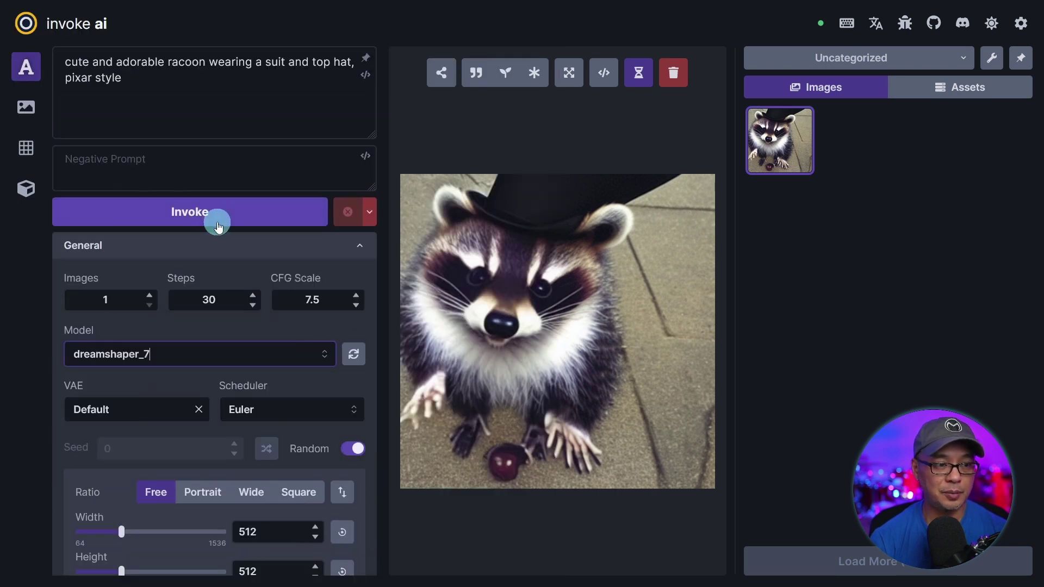
pyautogui.scroll(-3, 244, 315)
pyautogui.doubleClick(271, 403)
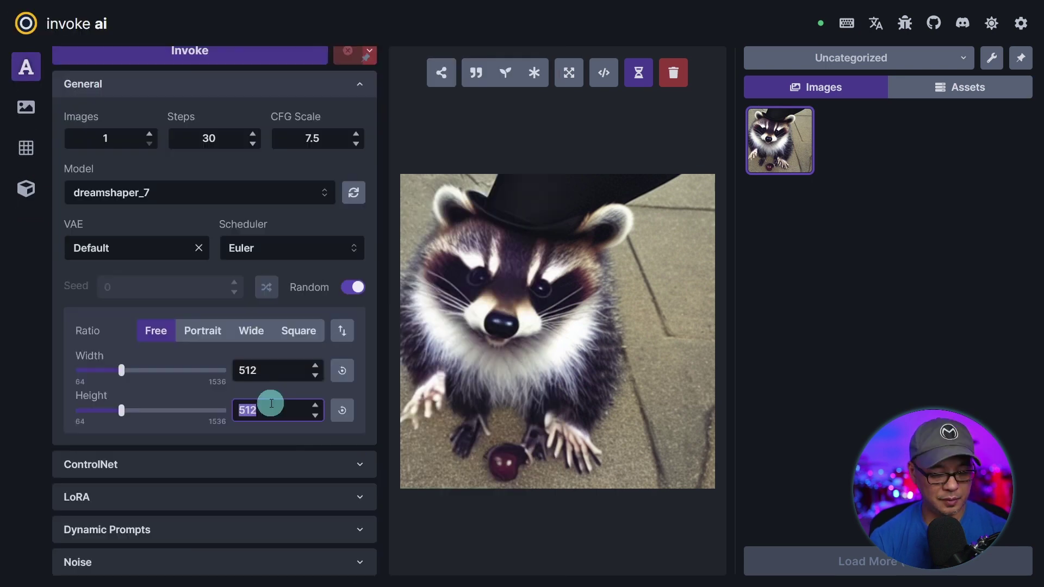
pyautogui.scroll(3, 274, 356)
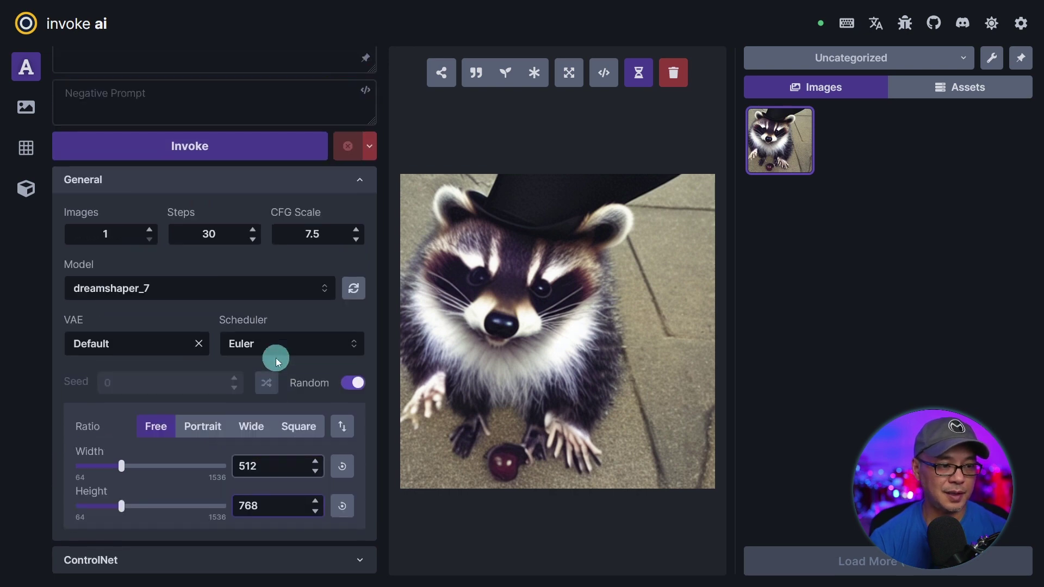
pyautogui.write('768')
pyautogui.click(236, 211)
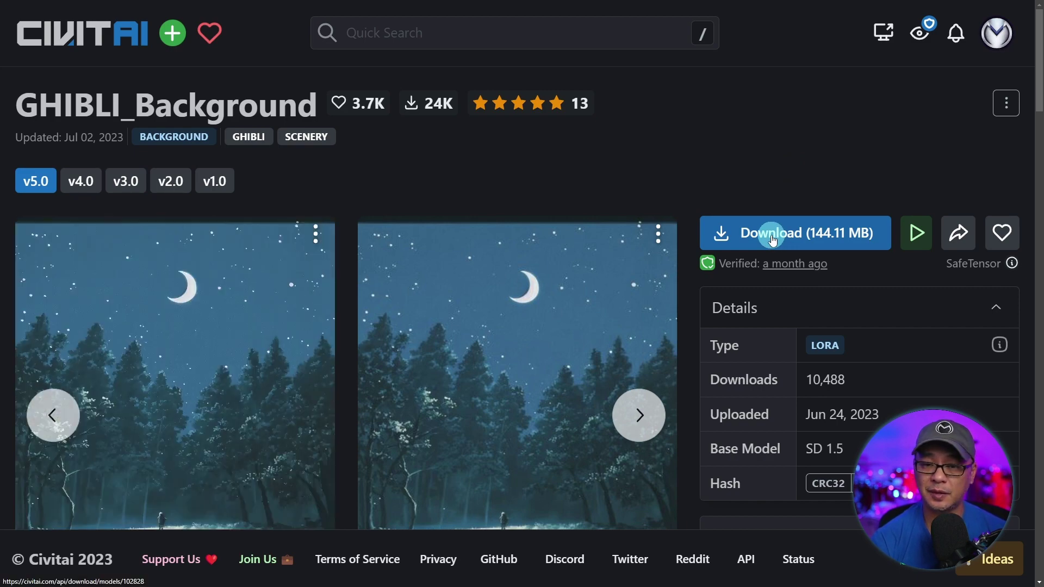
# - Import the GHIBLI_Background model from its copied Civitai download link
pyautogui.rightClick(775, 240)
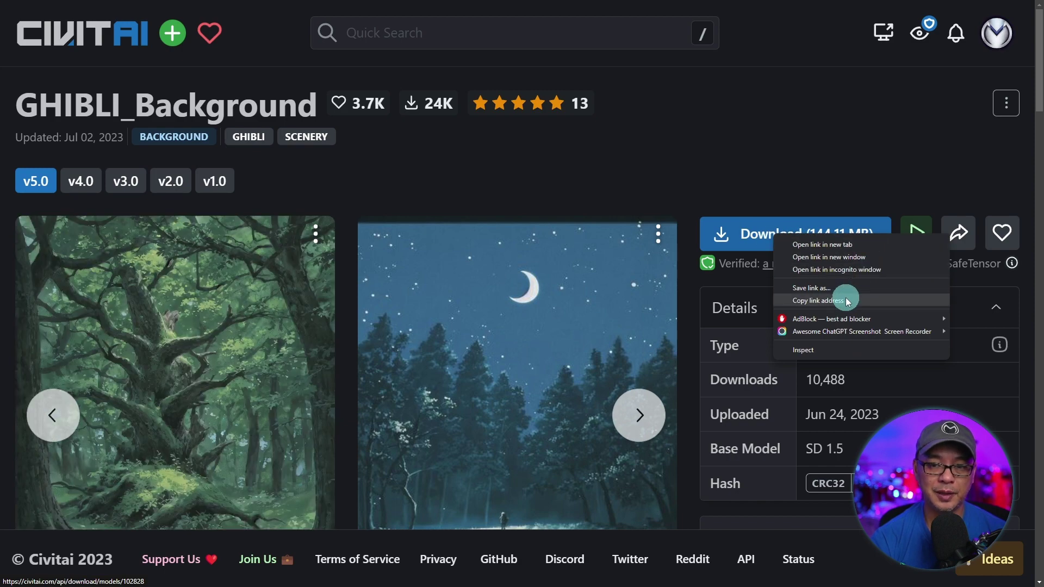
pyautogui.click(846, 301)
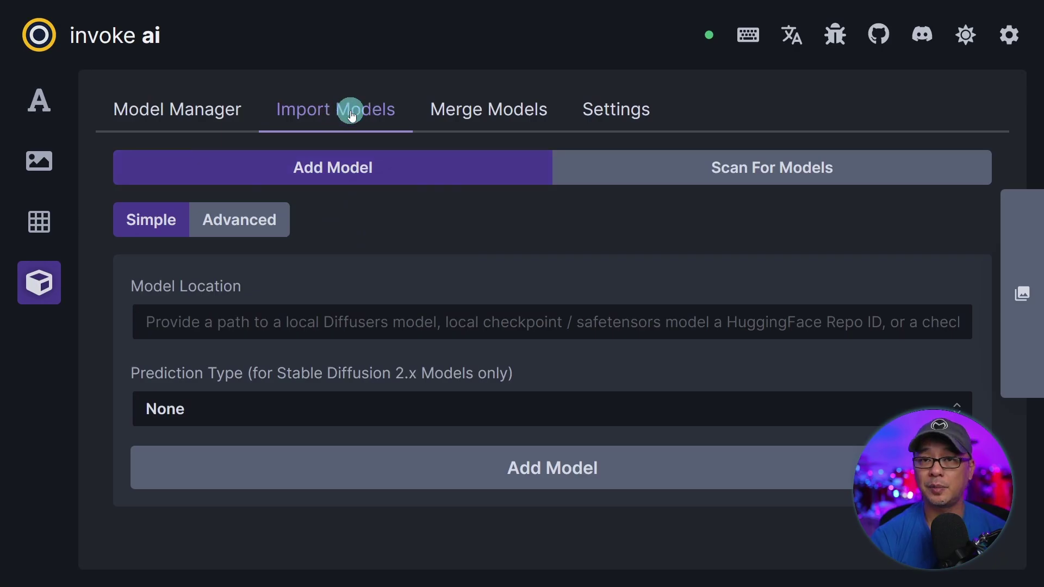
pyautogui.click(300, 321)
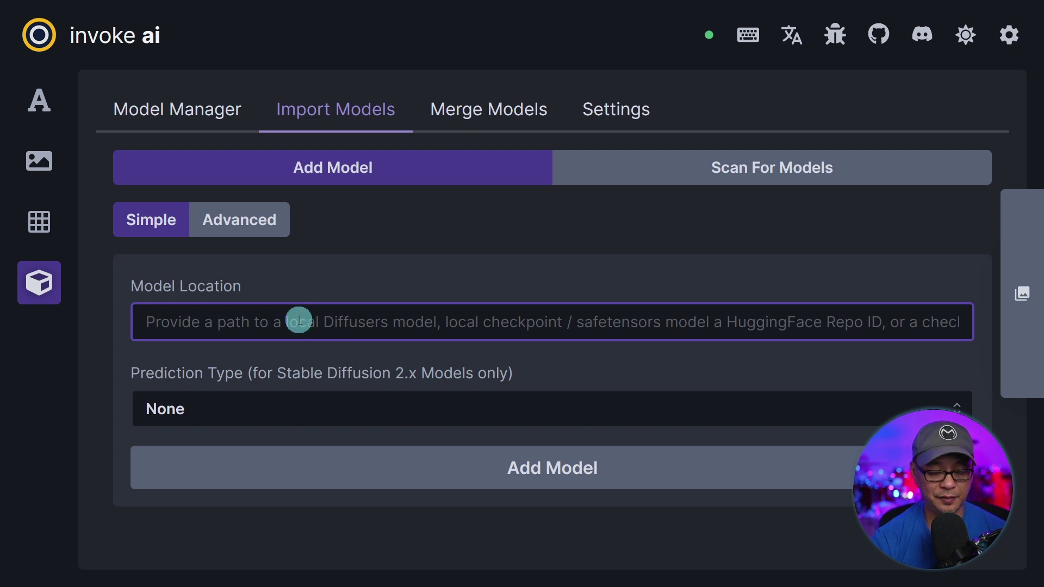
pyautogui.hotkey('ctrl', 'v')
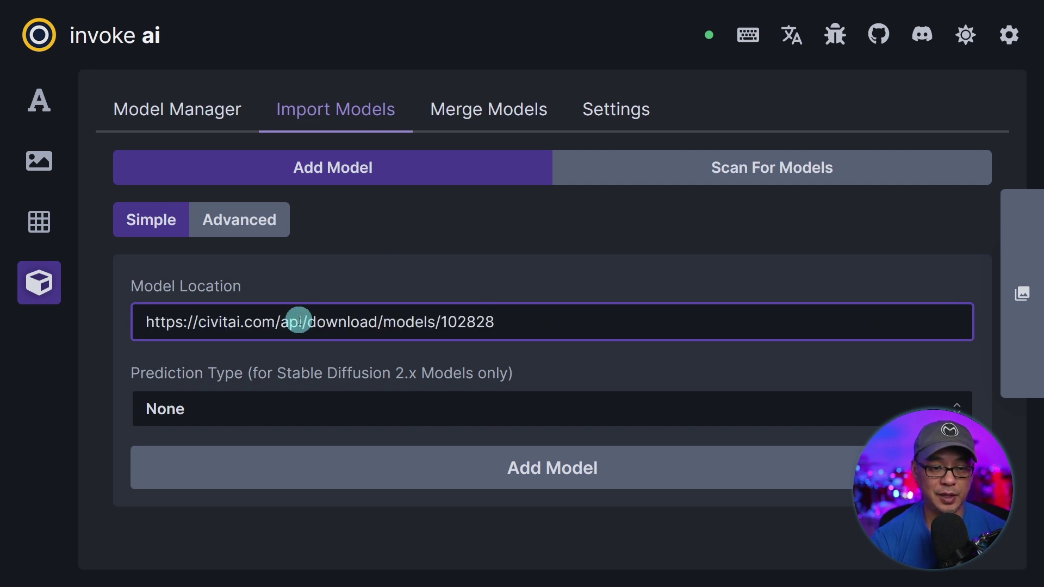
pyautogui.click(503, 467)
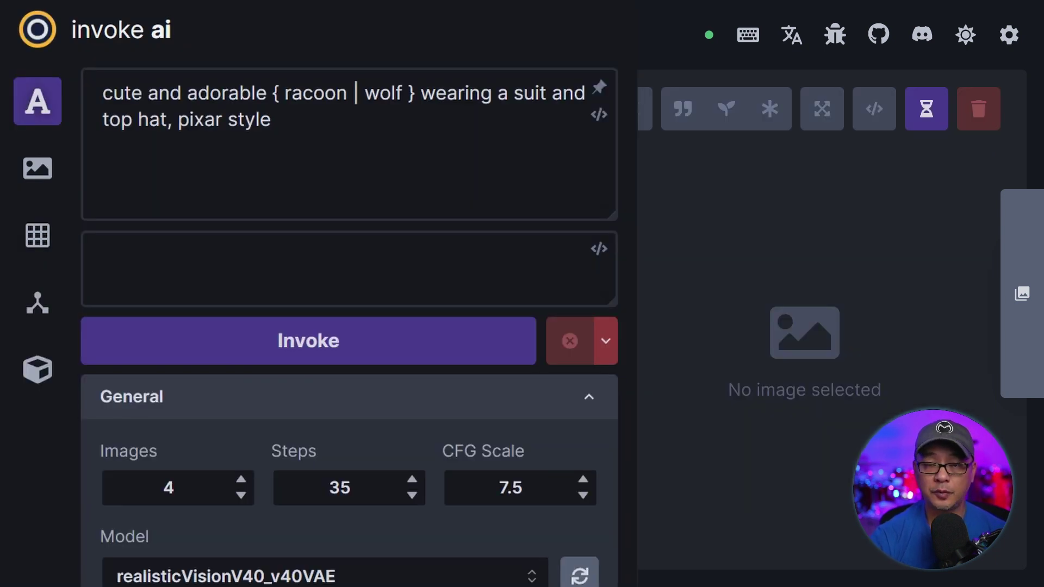
# - Add the EasyNegative embedding to the negative prompt
pyautogui.click(544, 258)
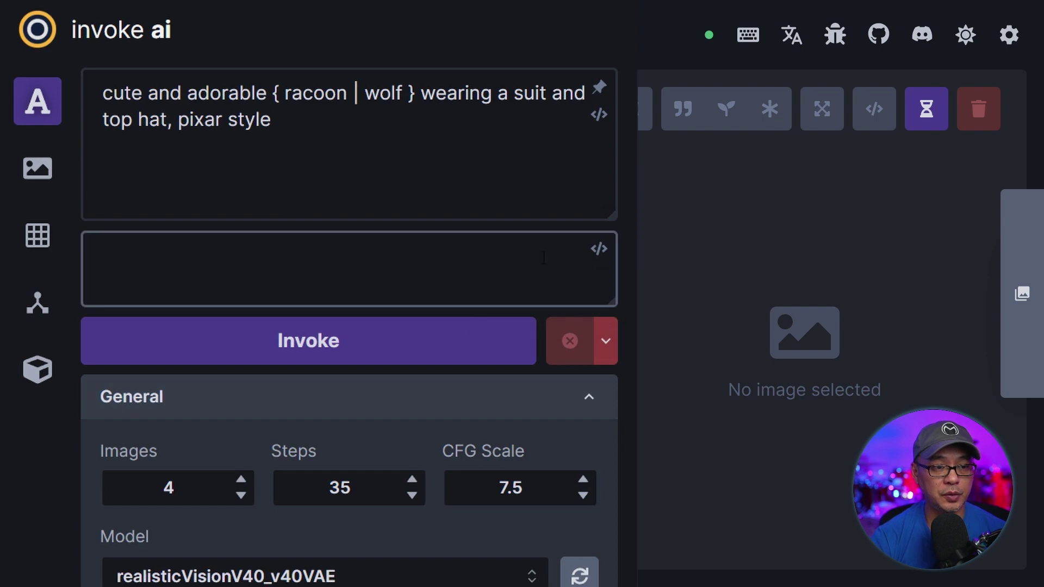
pyautogui.click(599, 250)
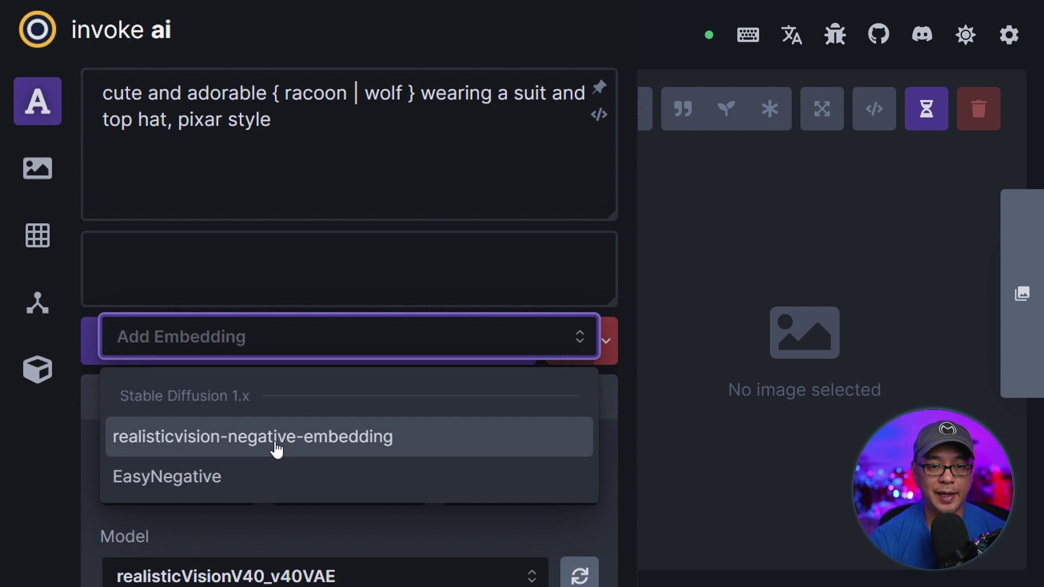
pyautogui.click(263, 485)
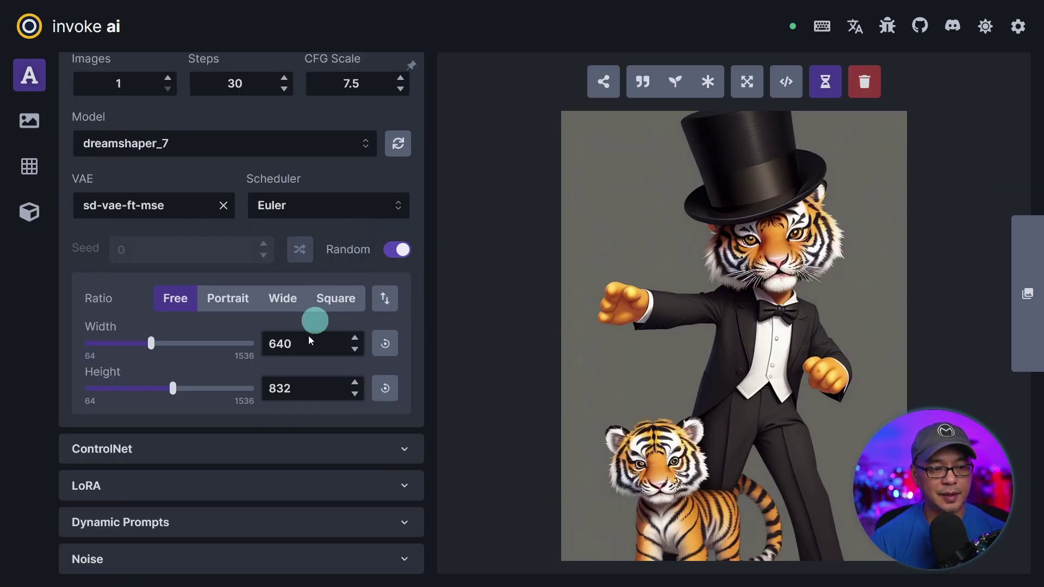
# - Apply the LowRA LoRA and adjust its weight slider to 0.75
pyautogui.click(319, 485)
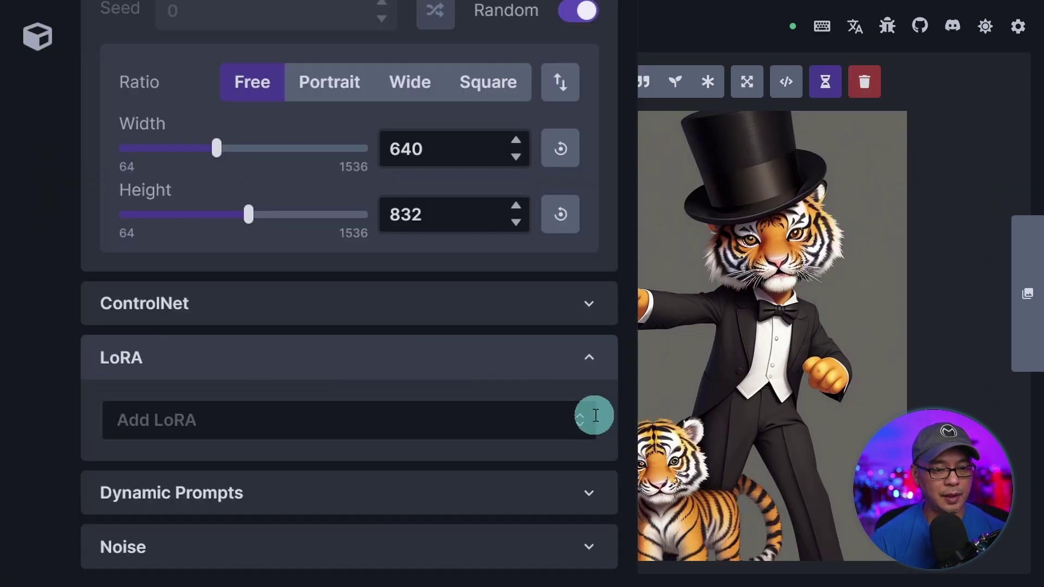
pyautogui.click(395, 528)
pyautogui.click(576, 418)
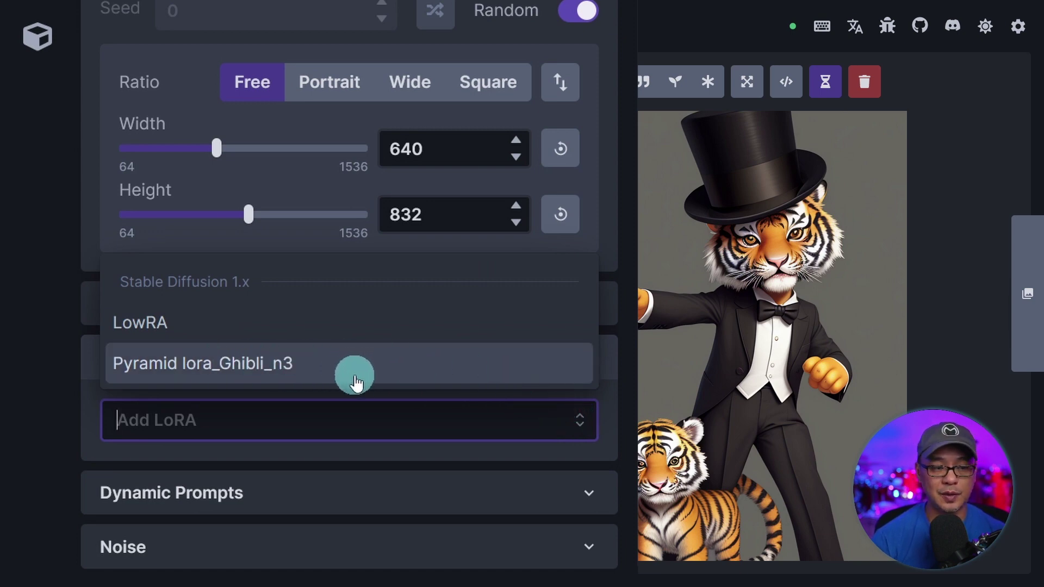
pyautogui.click(276, 331)
pyautogui.scroll(-1, 356, 326)
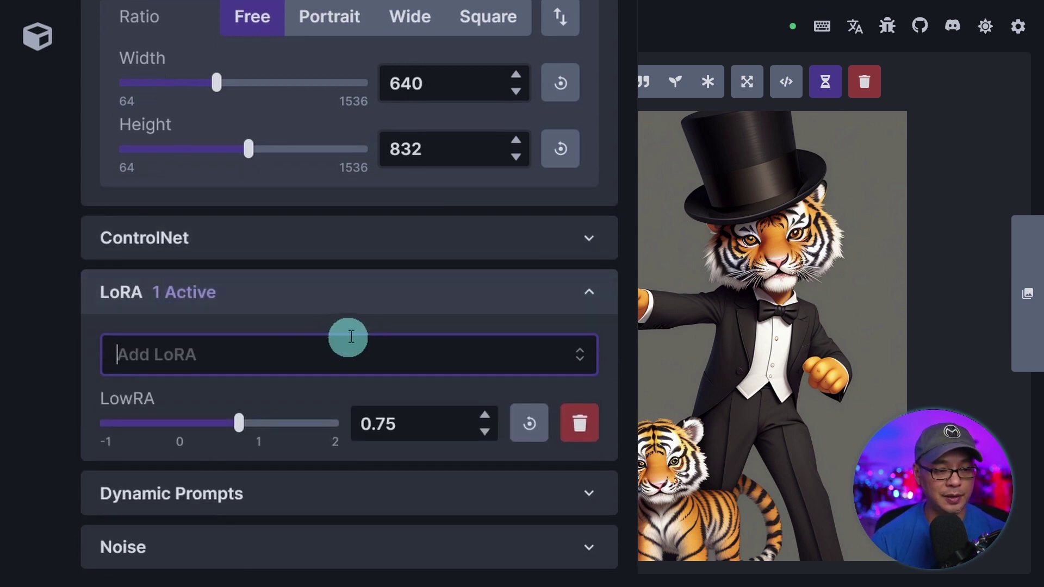
pyautogui.moveTo(242, 431)
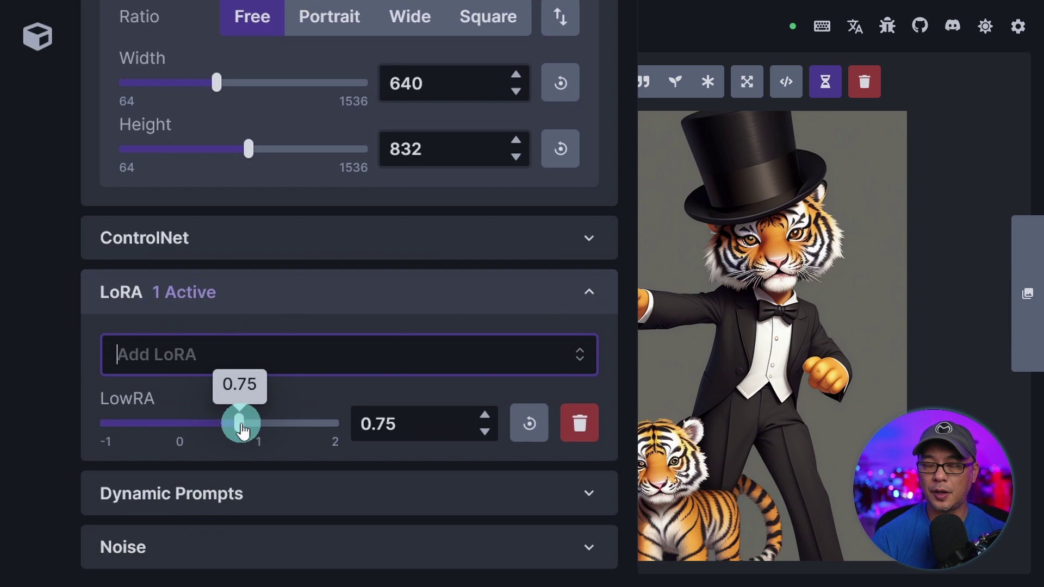
pyautogui.moveTo(242, 432)
pyautogui.mouseDown()
pyautogui.moveTo(197, 432)
pyautogui.moveTo(242, 434)
pyautogui.mouseUp()
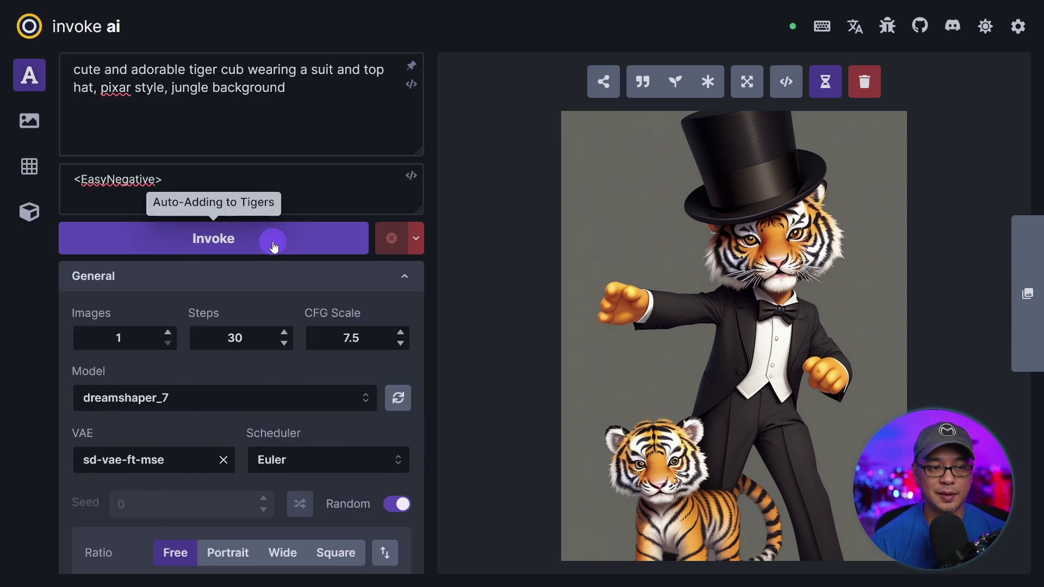
# - Generate the tiger cub in a suit and top hat on a jungle background
pyautogui.click(276, 240)
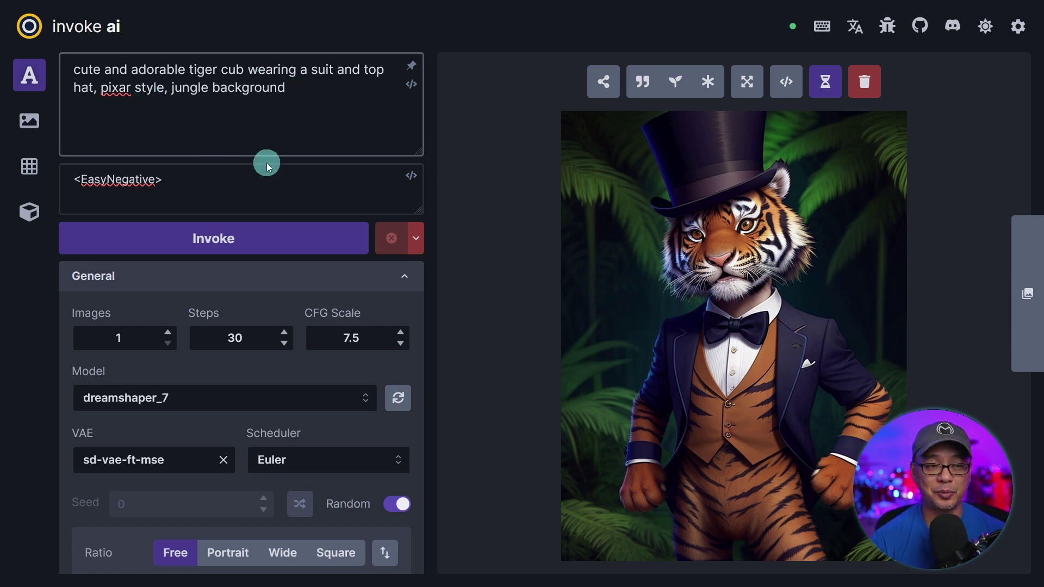
pyautogui.click(242, 202)
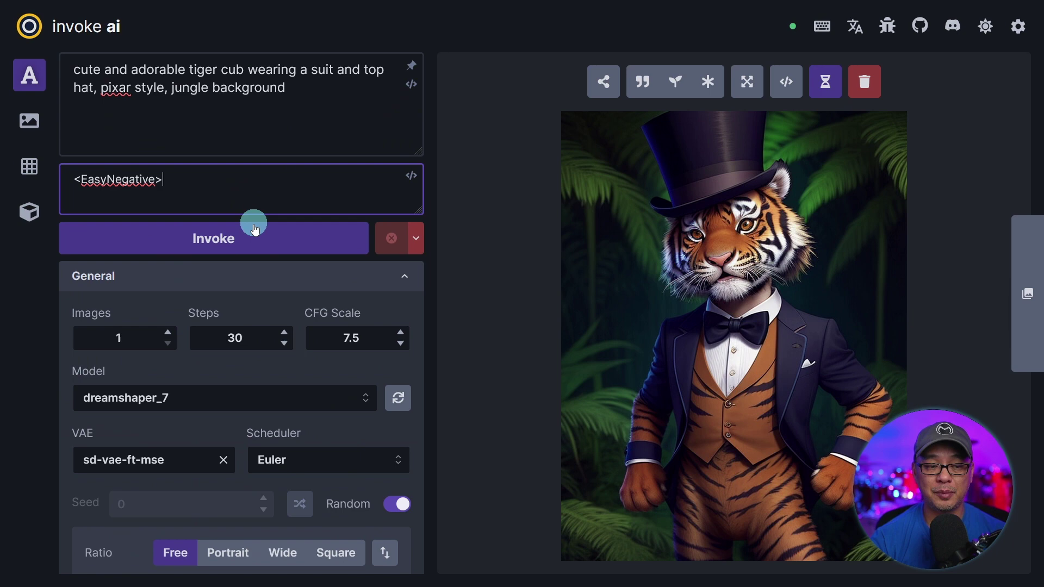
pyautogui.scroll(-5, 256, 239)
pyautogui.scroll(6, 338, 434)
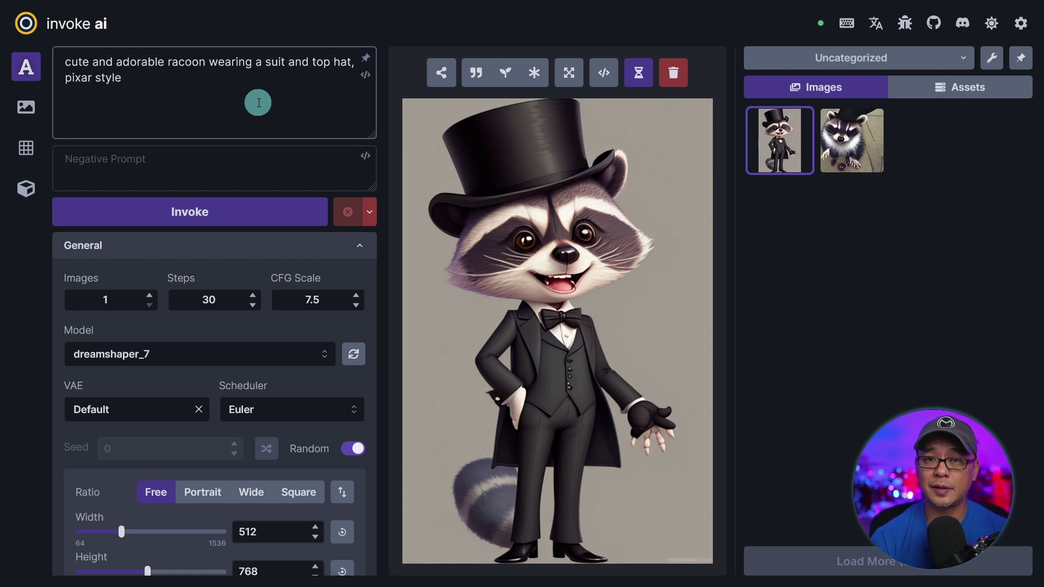
# - Set the VAE to sd-vae-ft-mse
pyautogui.scroll(-3, 231, 146)
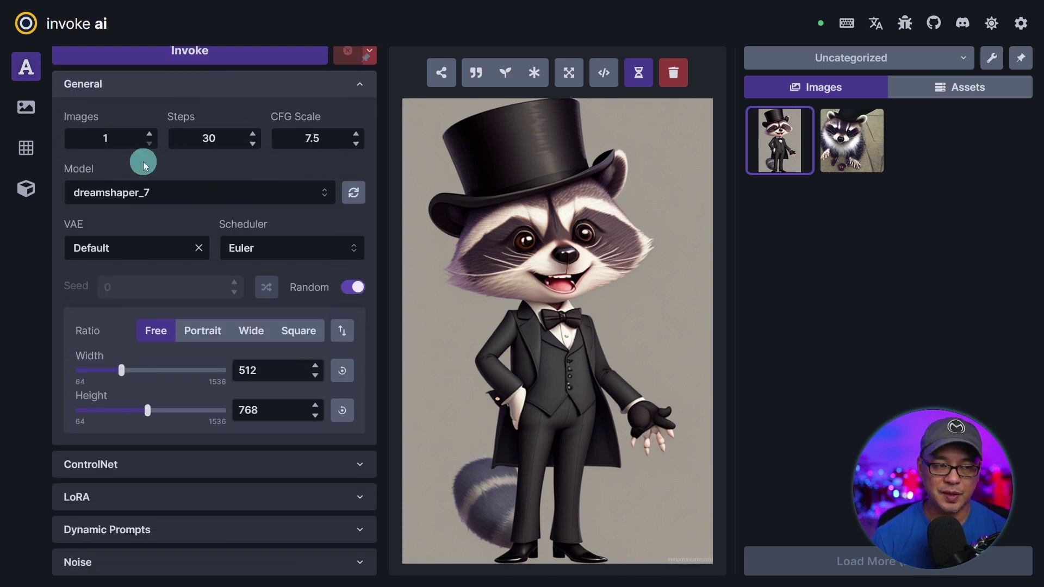
pyautogui.click(353, 247)
pyautogui.scroll(3, 340, 303)
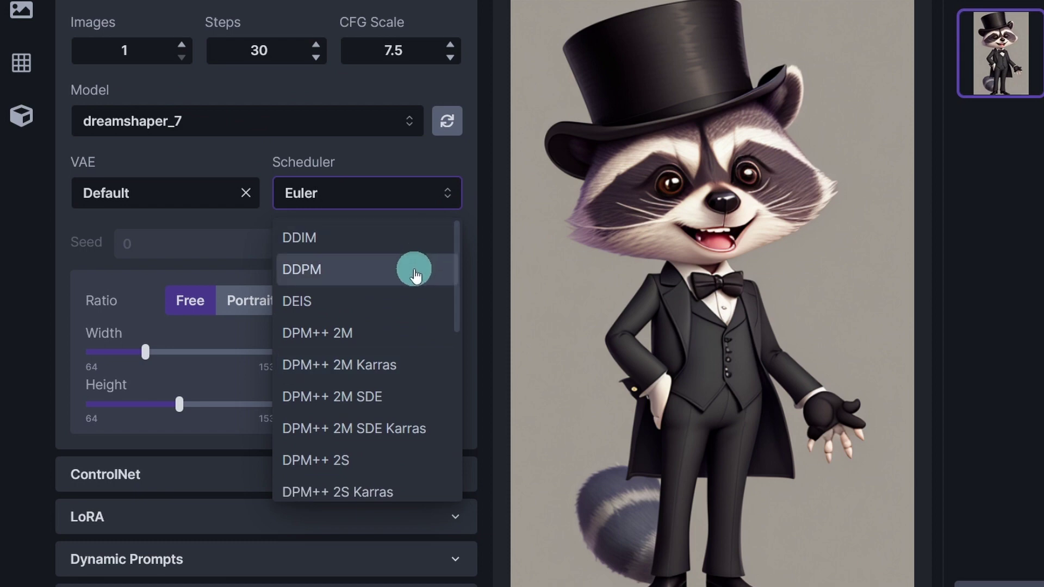
pyautogui.scroll(-3, 410, 299)
pyautogui.scroll(3, 410, 305)
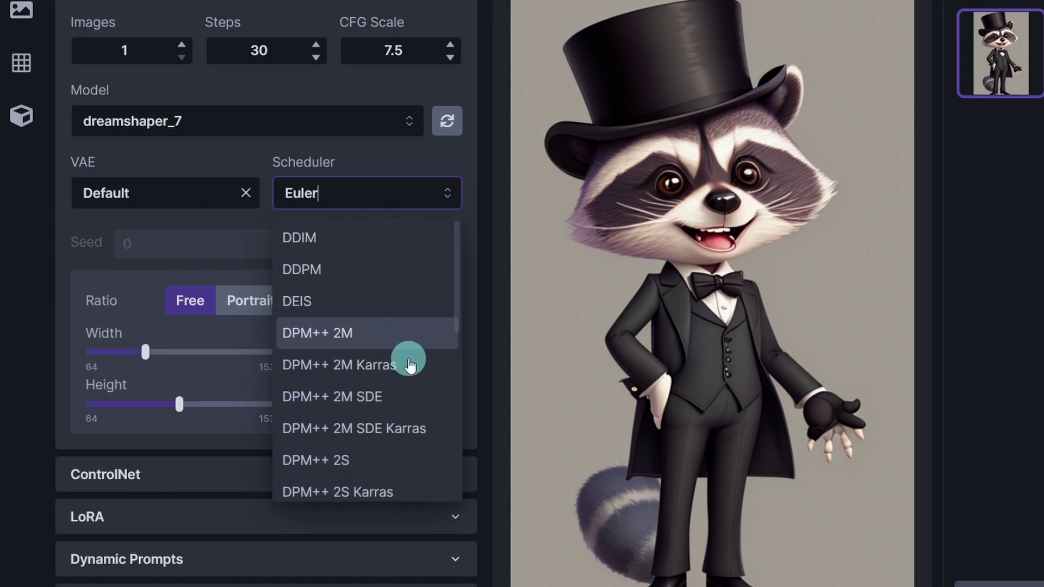
pyautogui.scroll(-3, 410, 369)
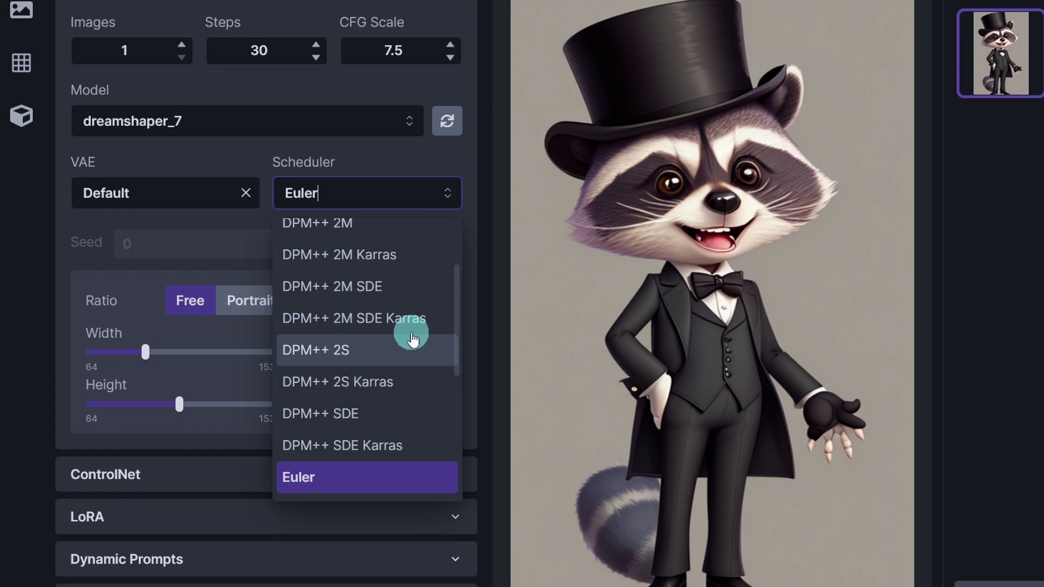
pyautogui.scroll(-3, 411, 339)
pyautogui.scroll(-3, 397, 293)
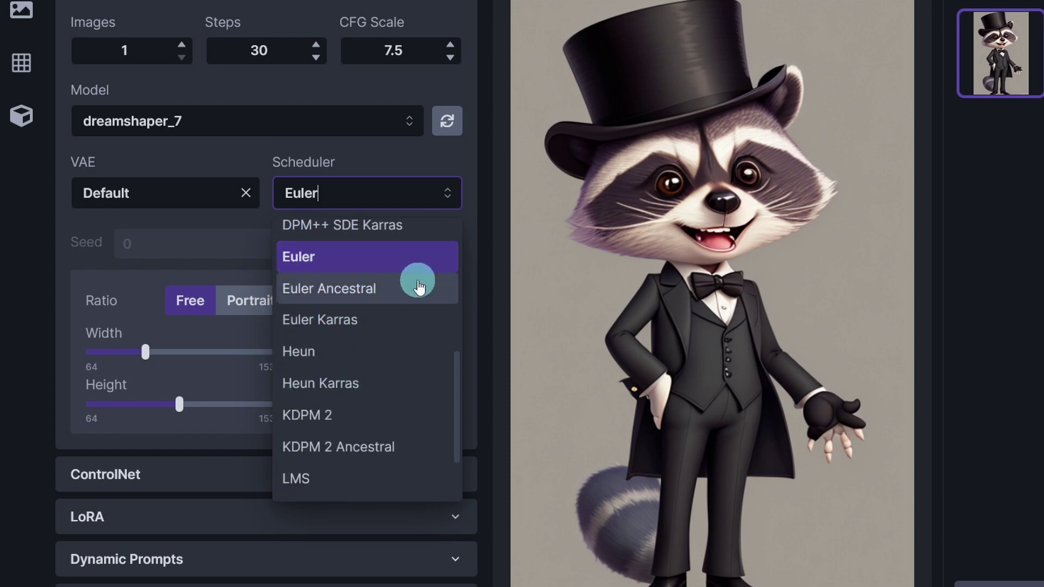
pyautogui.scroll(-3, 405, 306)
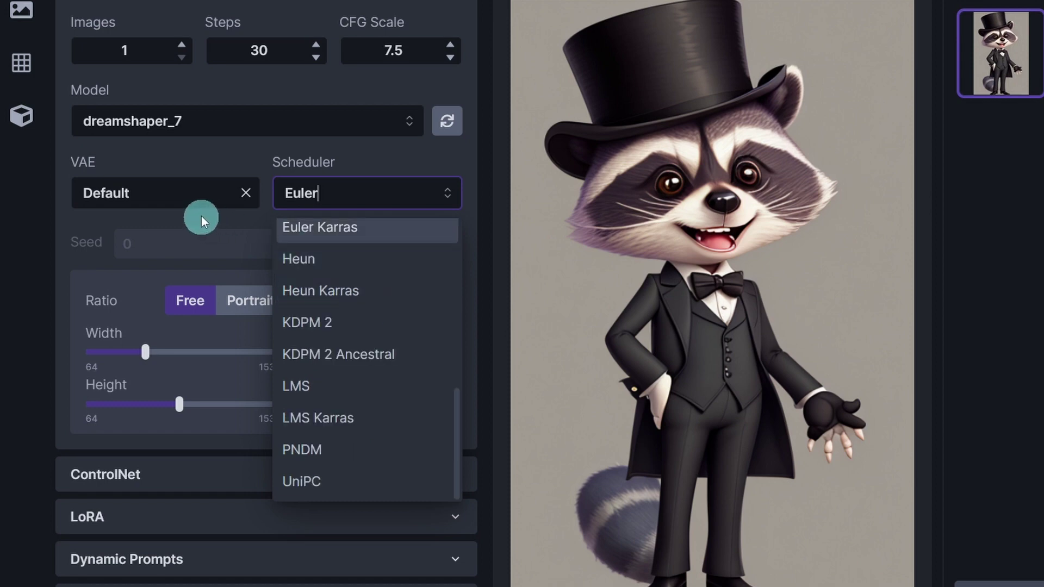
pyautogui.click(220, 194)
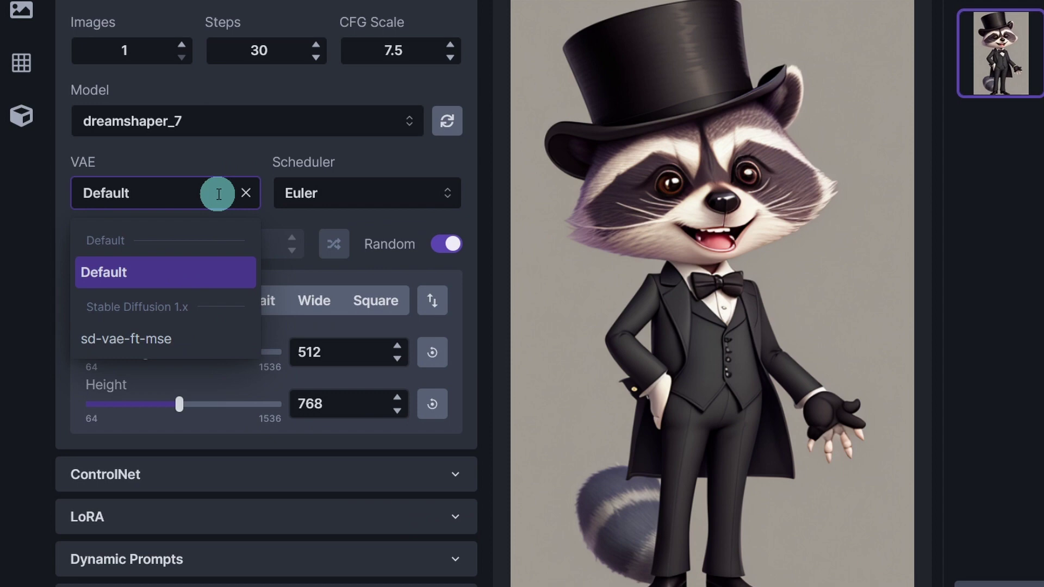
pyautogui.click(174, 338)
pyautogui.click(222, 192)
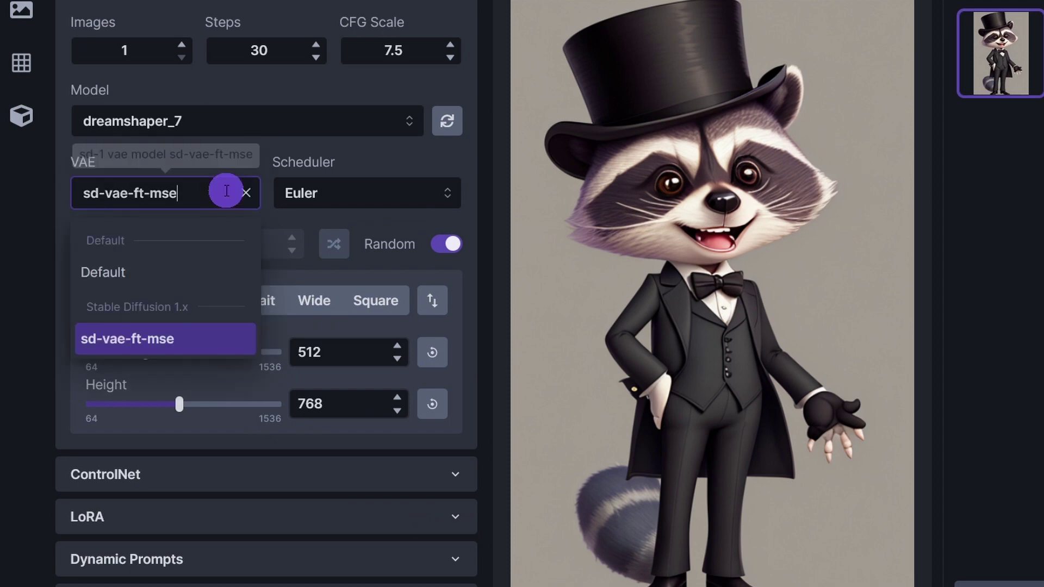
pyautogui.click(200, 333)
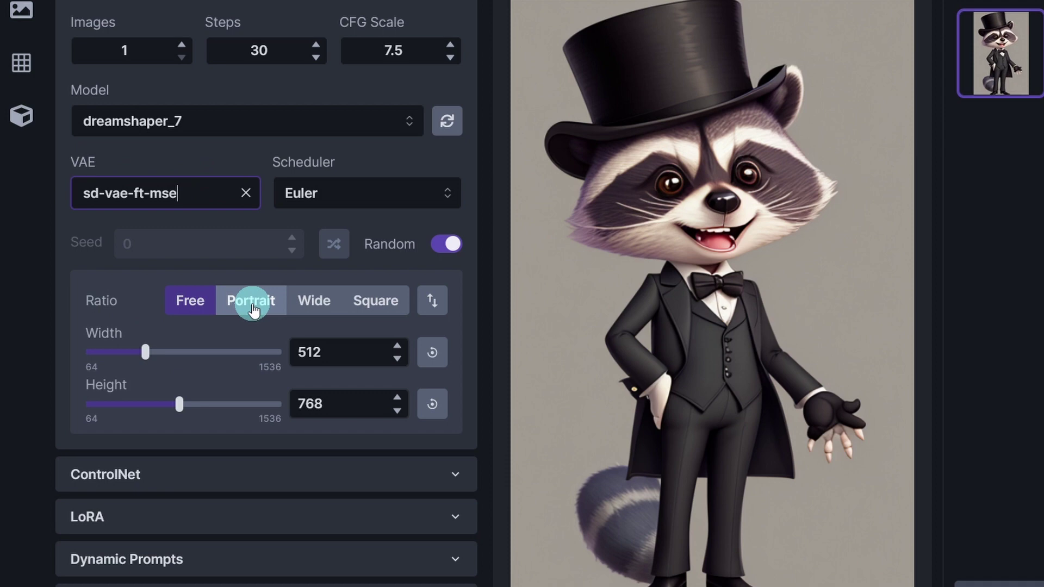
# - Switch the image proportions through Portrait, Wide and finally Square
pyautogui.click(253, 310)
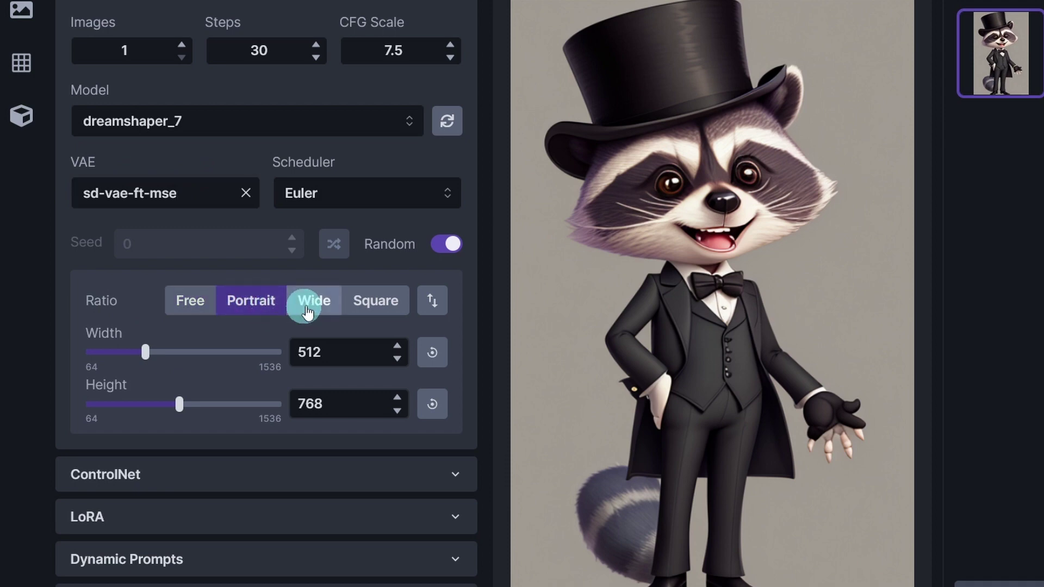
pyautogui.click(313, 310)
pyautogui.click(378, 303)
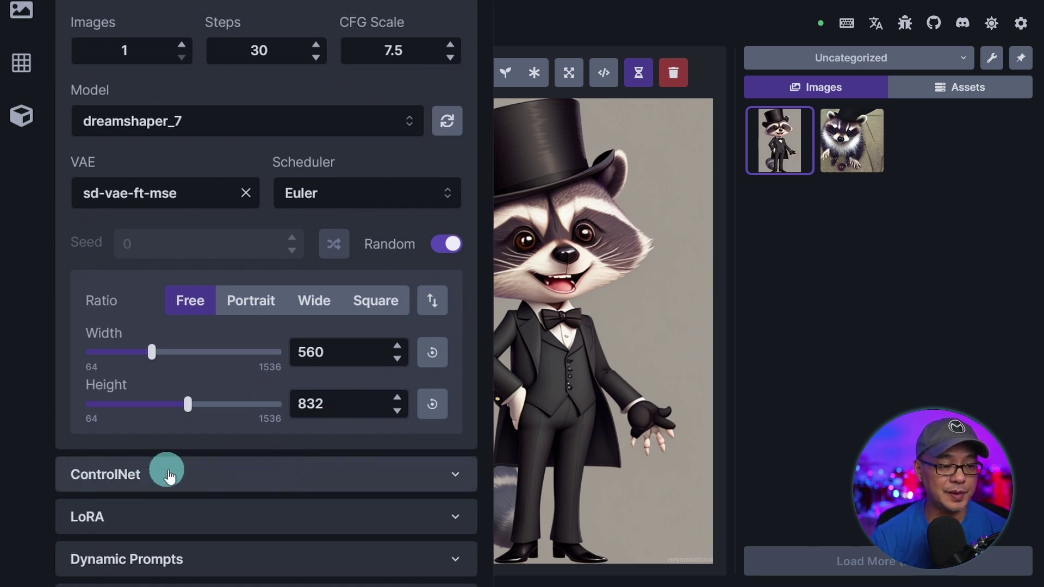
# - Enable ControlNet and add a ControlNet module
pyautogui.click(205, 473)
pyautogui.scroll(-1, 108, 412)
pyautogui.click(383, 461)
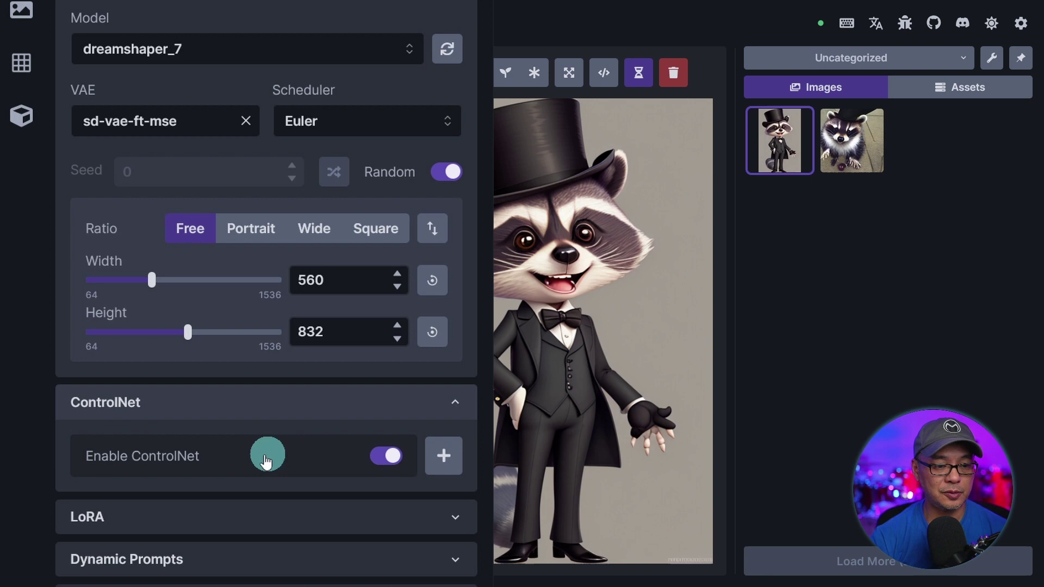
pyautogui.click(443, 461)
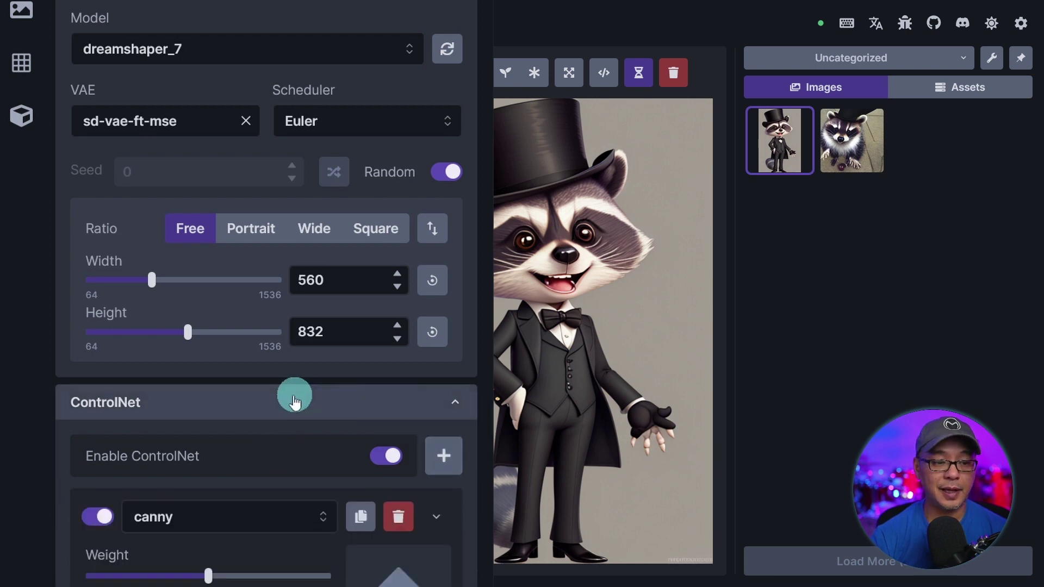
pyautogui.scroll(-5, 293, 394)
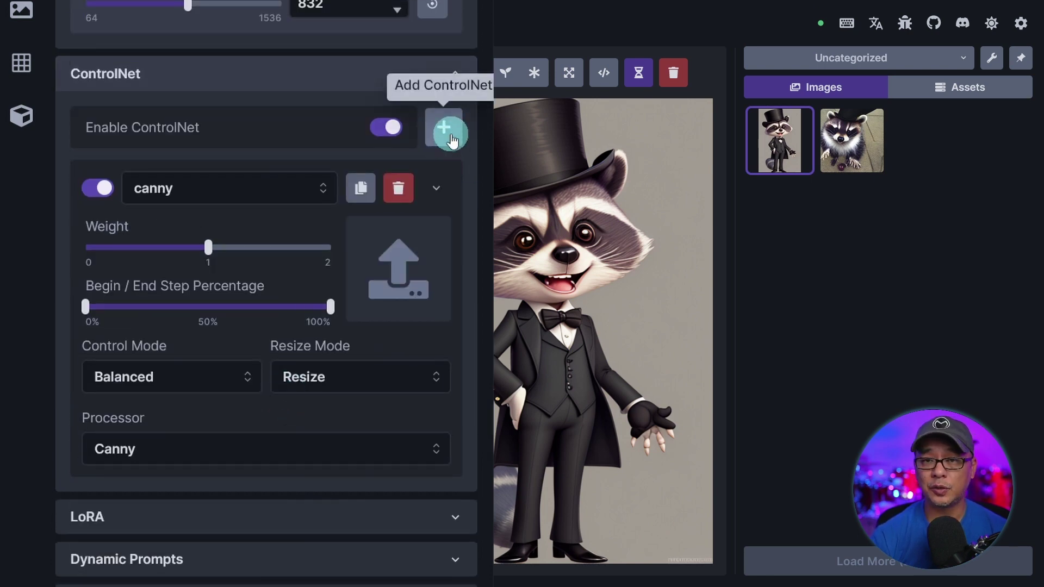
pyautogui.click(449, 136)
pyautogui.scroll(-5, 250, 237)
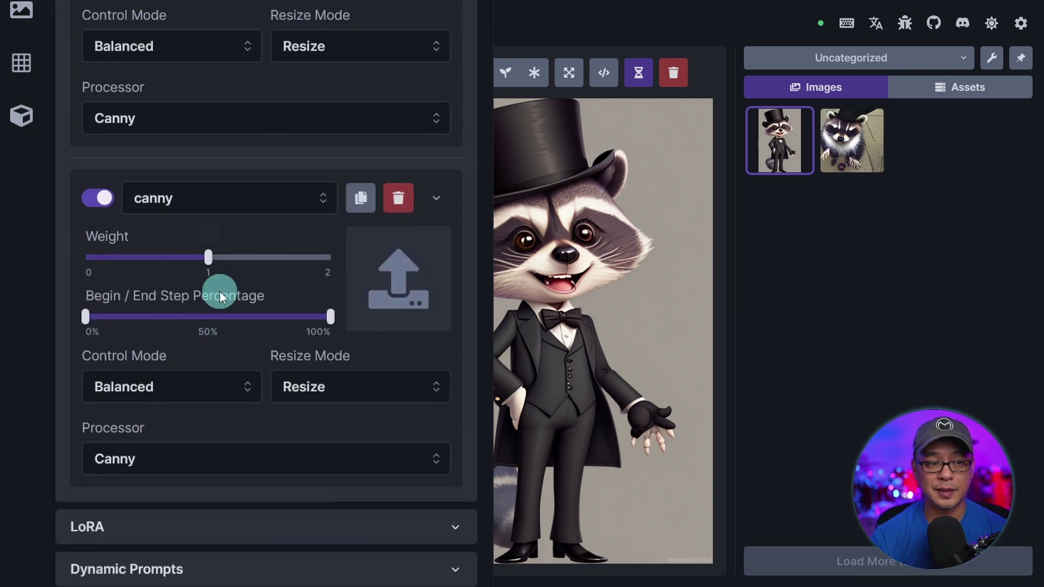
pyautogui.scroll(1, 239, 321)
pyautogui.scroll(3, 255, 345)
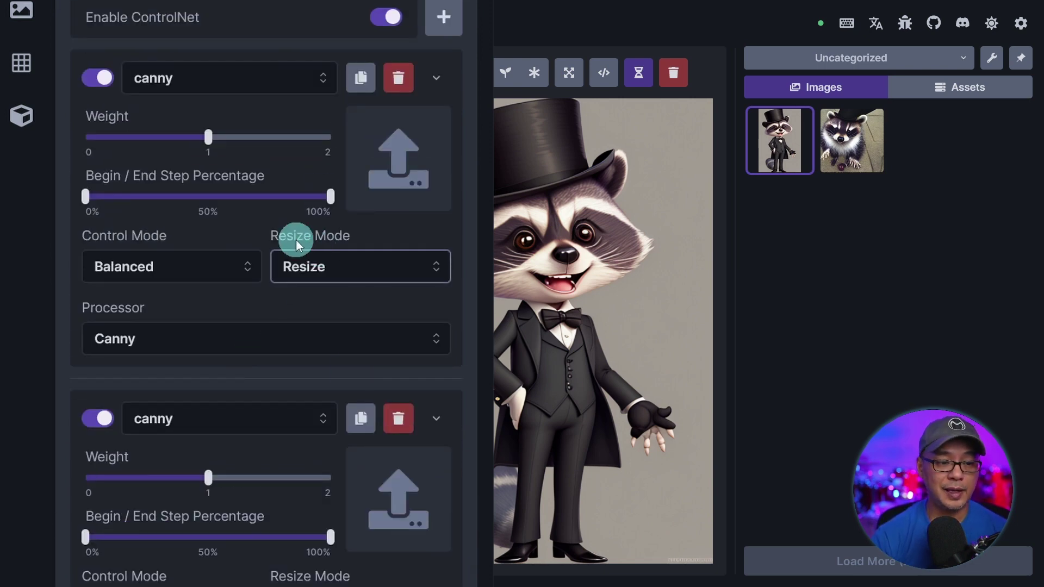
pyautogui.scroll(2, 337, 272)
# - Set the ControlNet model to openpose and upload 21.png as the control image
pyautogui.click(320, 190)
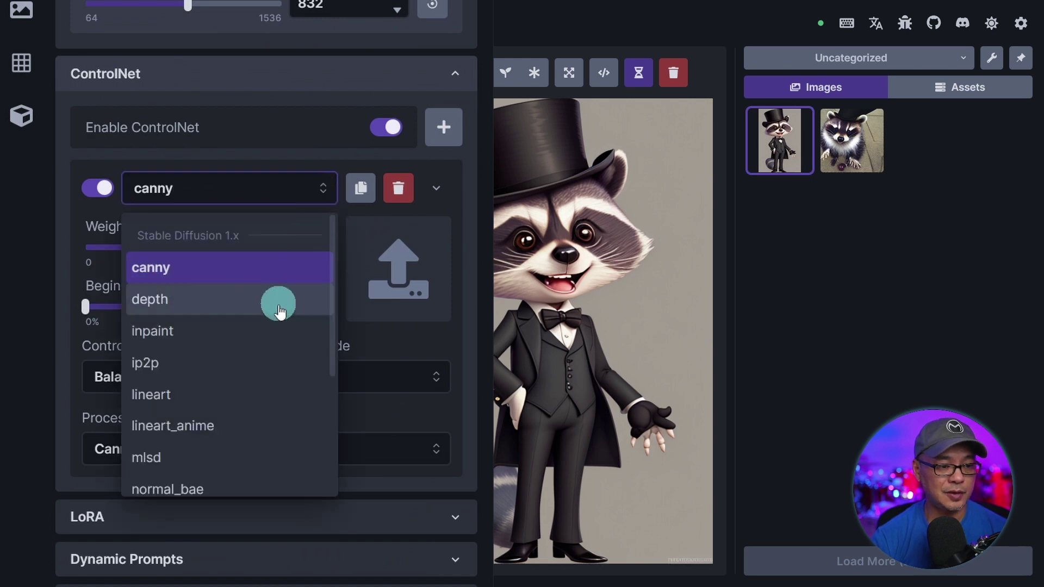
pyautogui.scroll(-4, 275, 310)
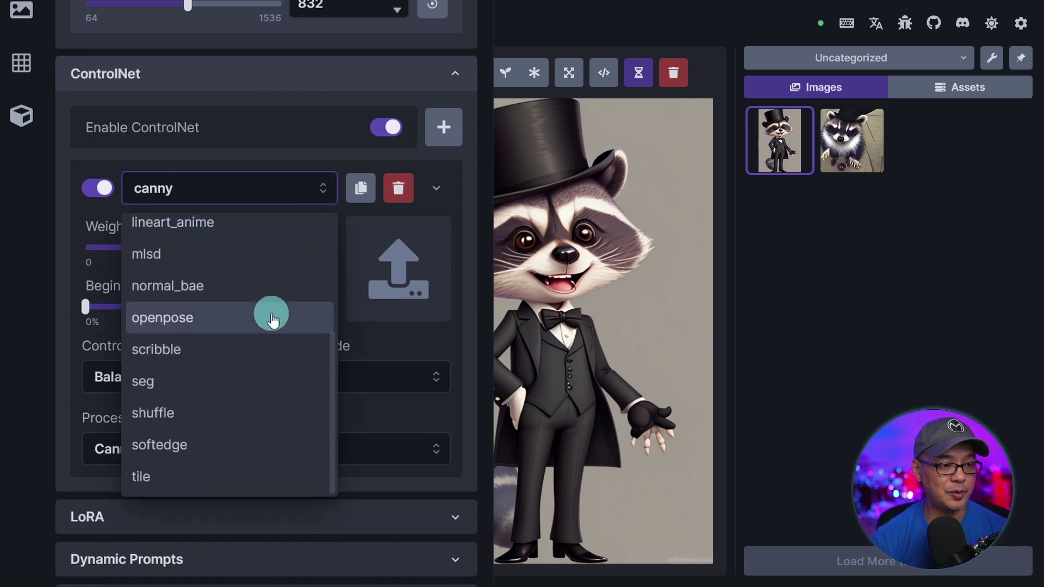
pyautogui.click(273, 318)
pyautogui.click(401, 264)
pyautogui.click(373, 227)
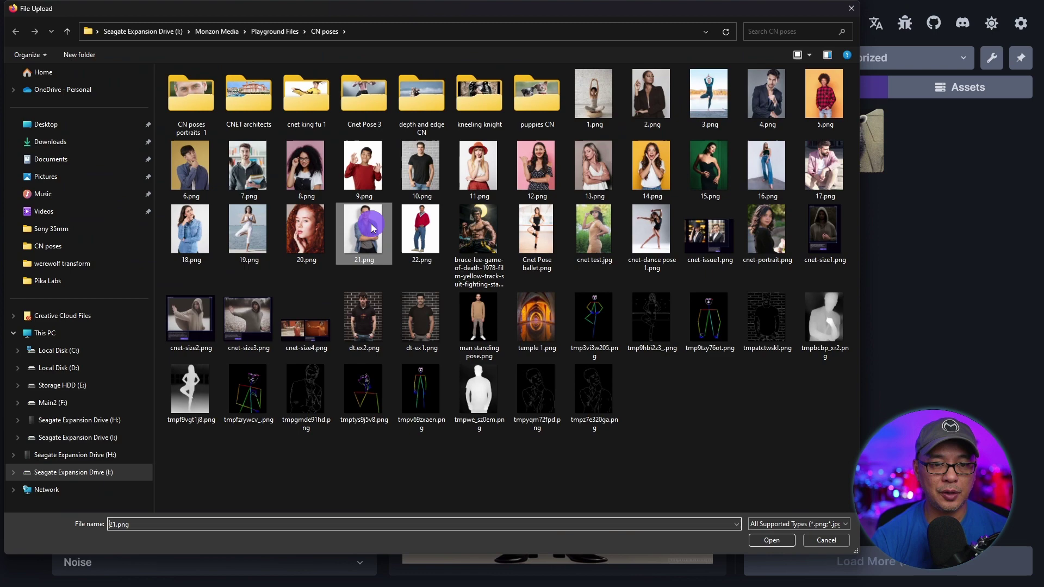
pyautogui.click(767, 539)
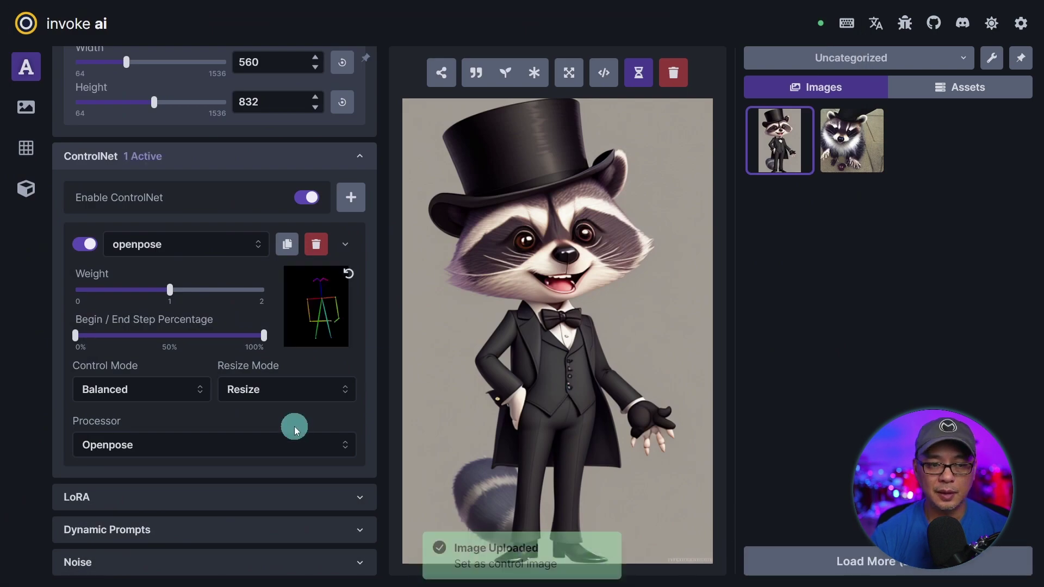
# - Set the image width to 640 and generate a new pose-guided suited raccoon
pyautogui.scroll(6, 295, 425)
pyautogui.scroll(-3, 296, 356)
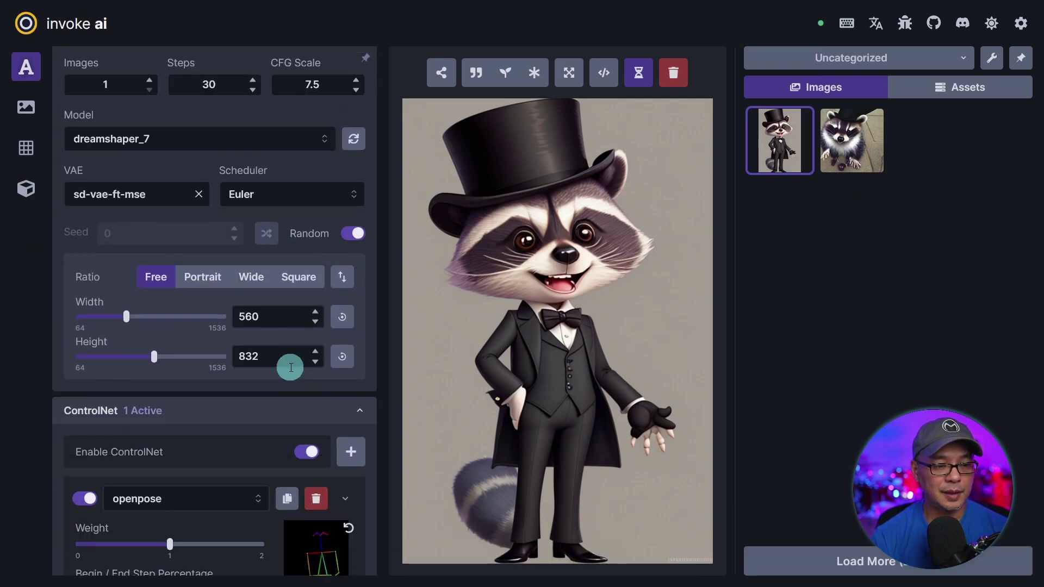
pyautogui.click(277, 318)
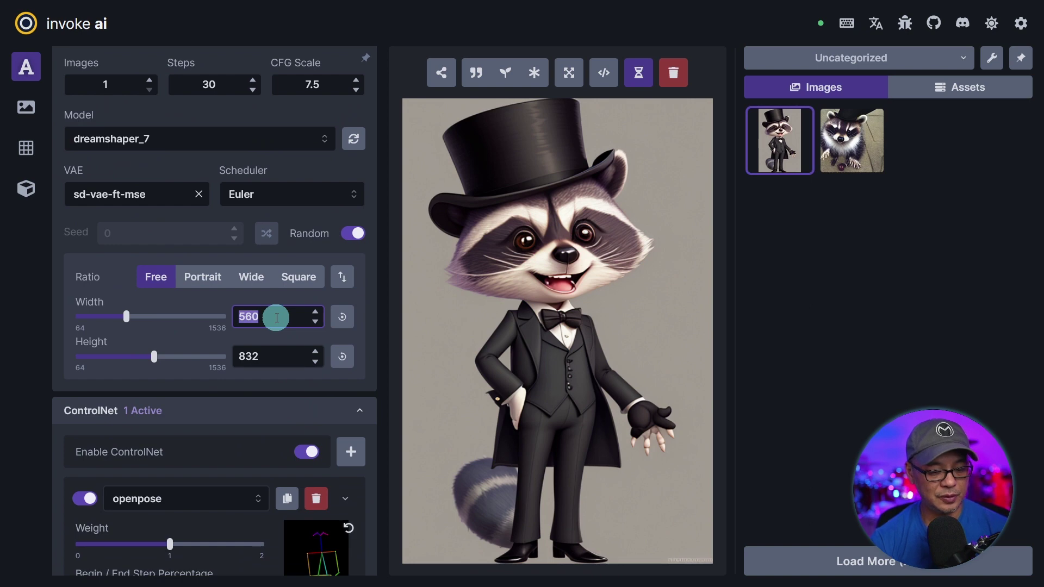
pyautogui.write('640')
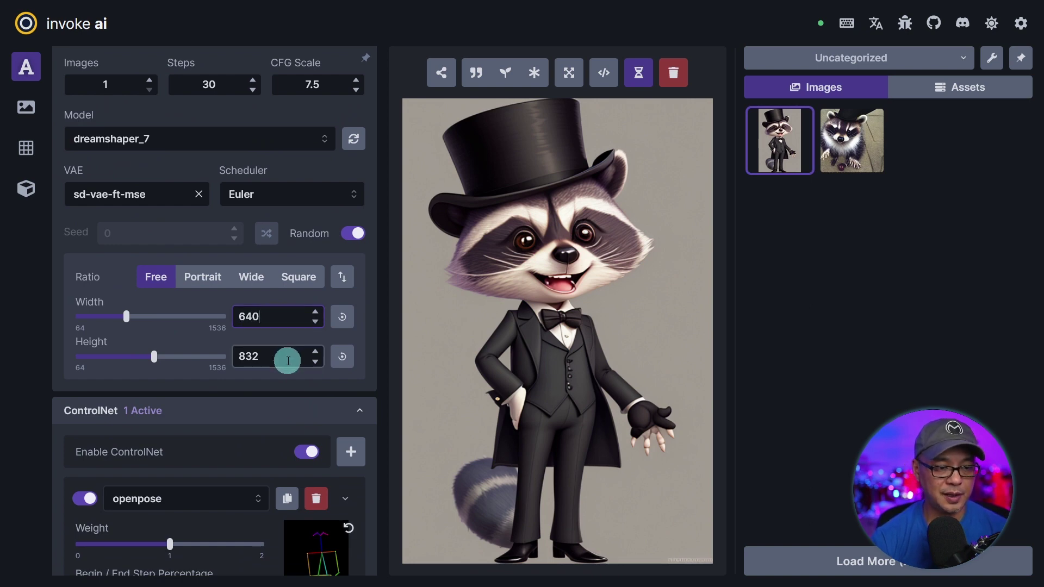
pyautogui.scroll(5, 284, 364)
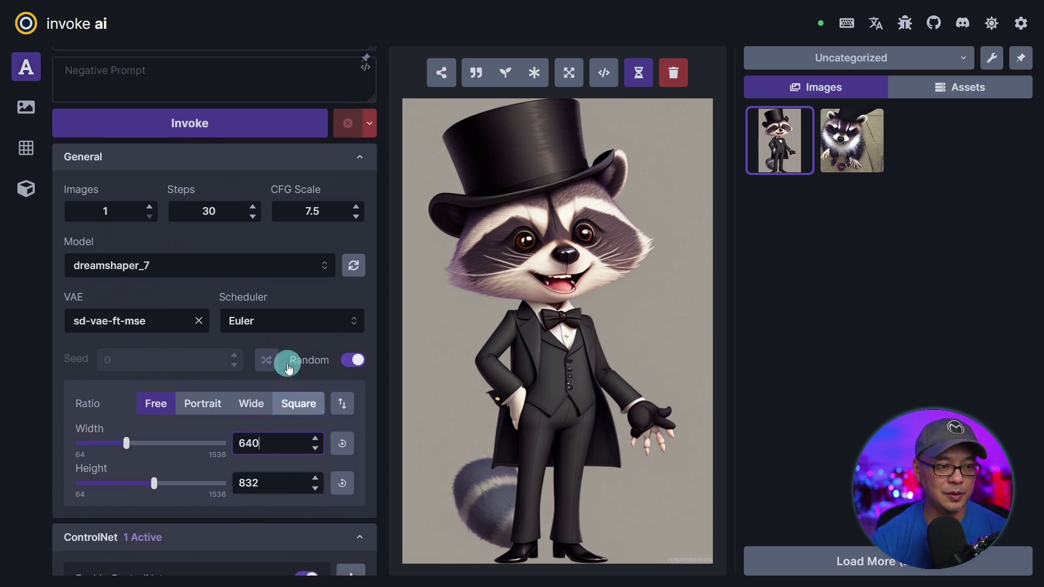
pyautogui.click(274, 166)
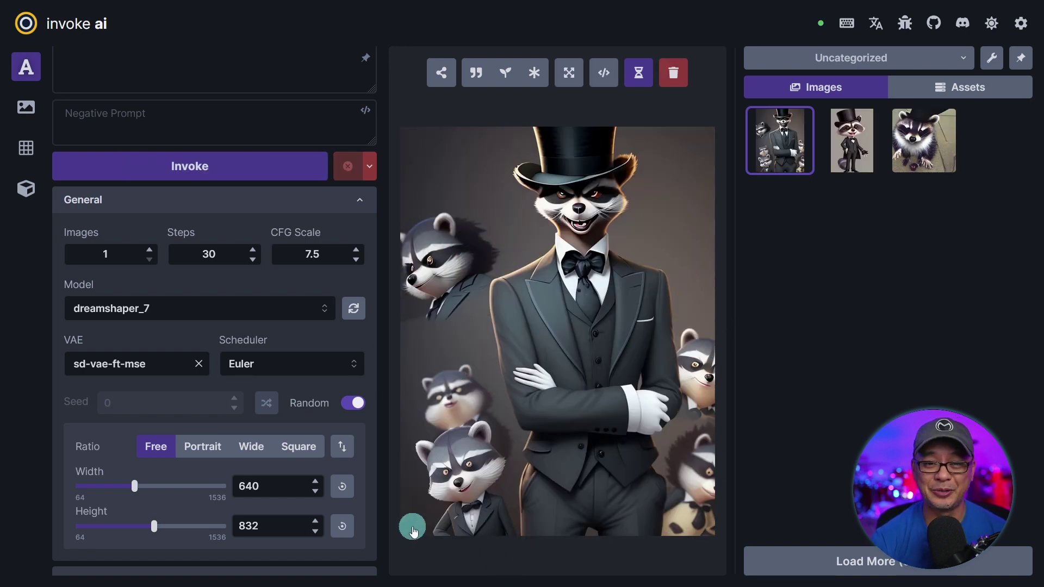
pyautogui.scroll(-1, 261, 348)
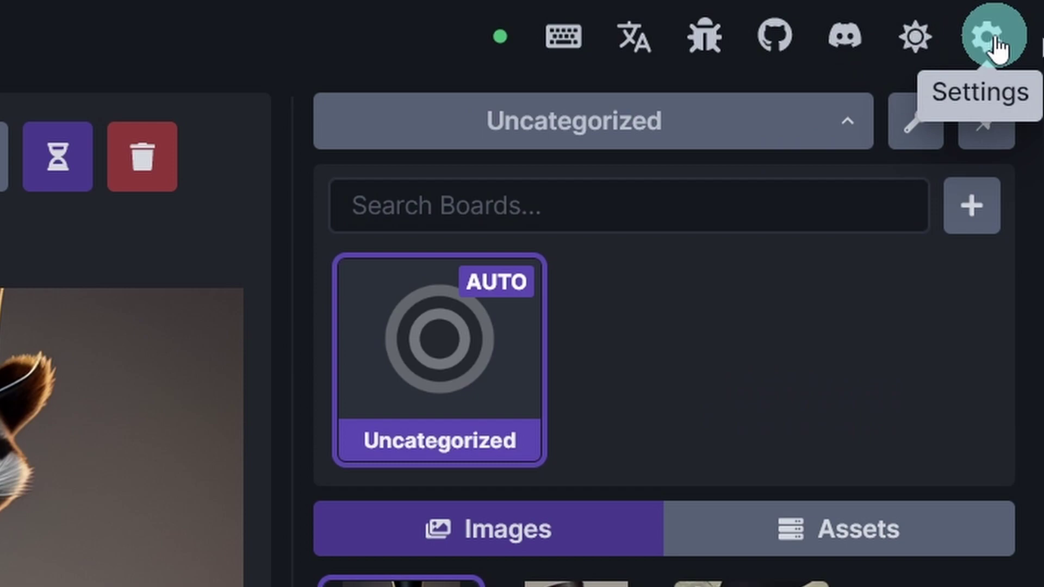
# - Add DPM++ SDE Karras, DPM++ 2M Karras and Euler Ancestral as favorite schedulers in Settings
pyautogui.click(995, 39)
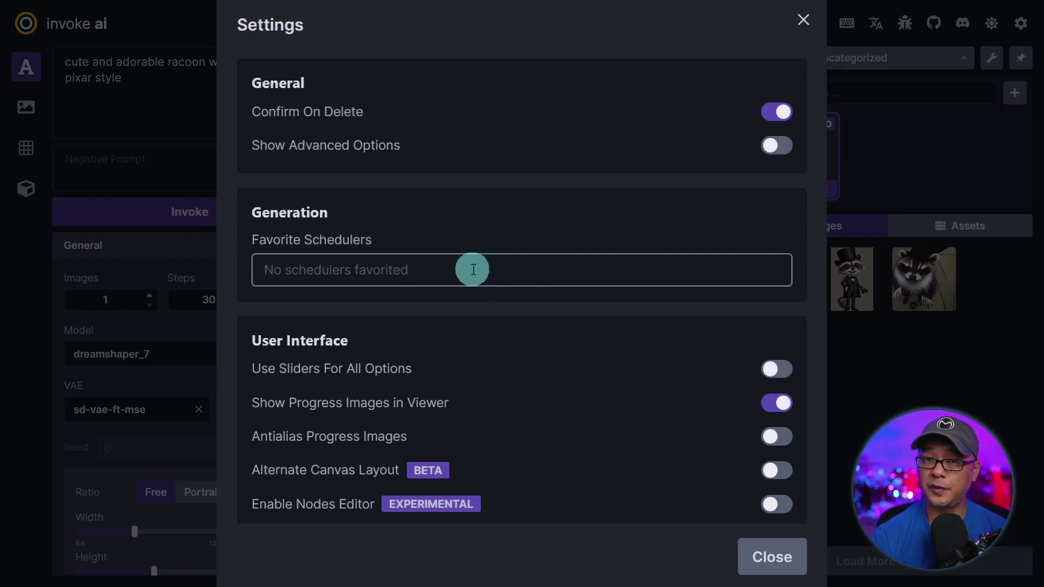
pyautogui.click(427, 273)
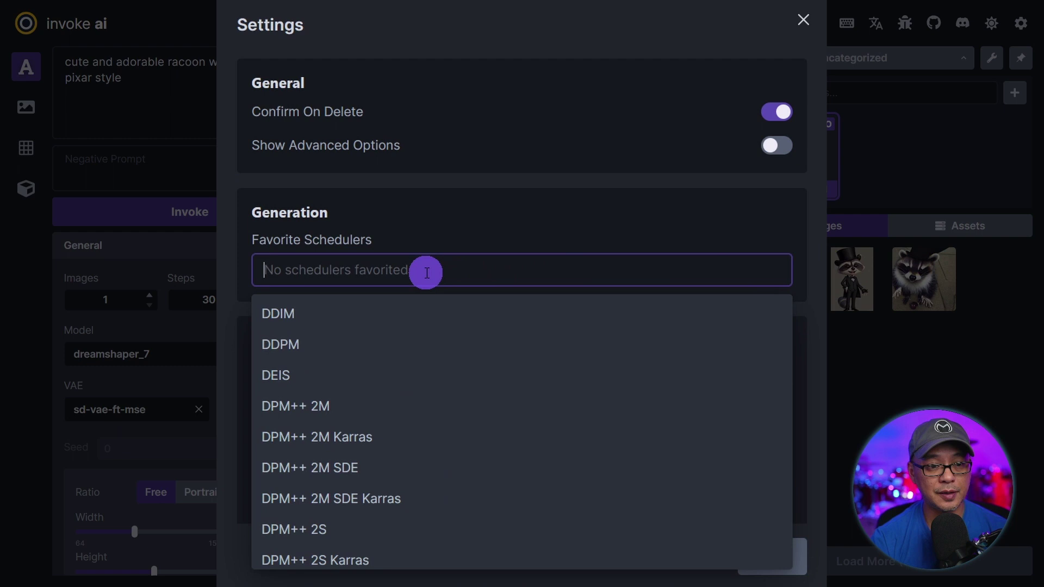
pyautogui.scroll(-2, 443, 512)
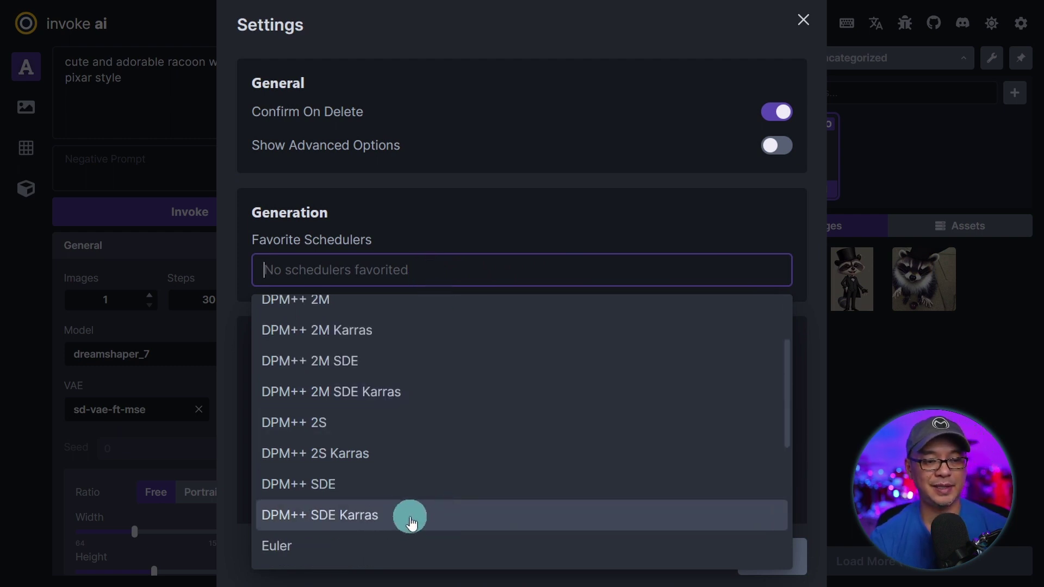
pyautogui.click(411, 521)
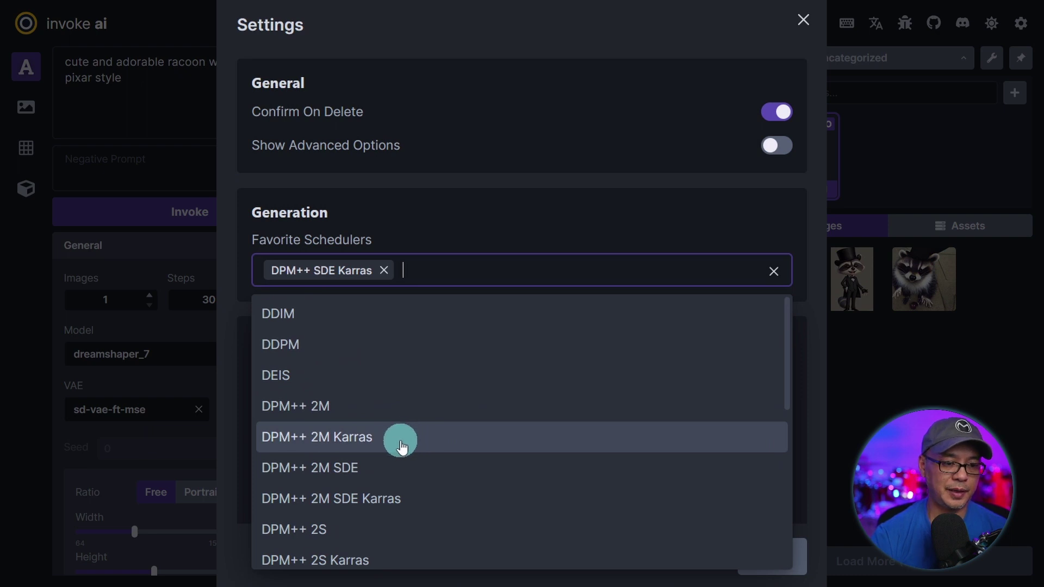
pyautogui.click(402, 446)
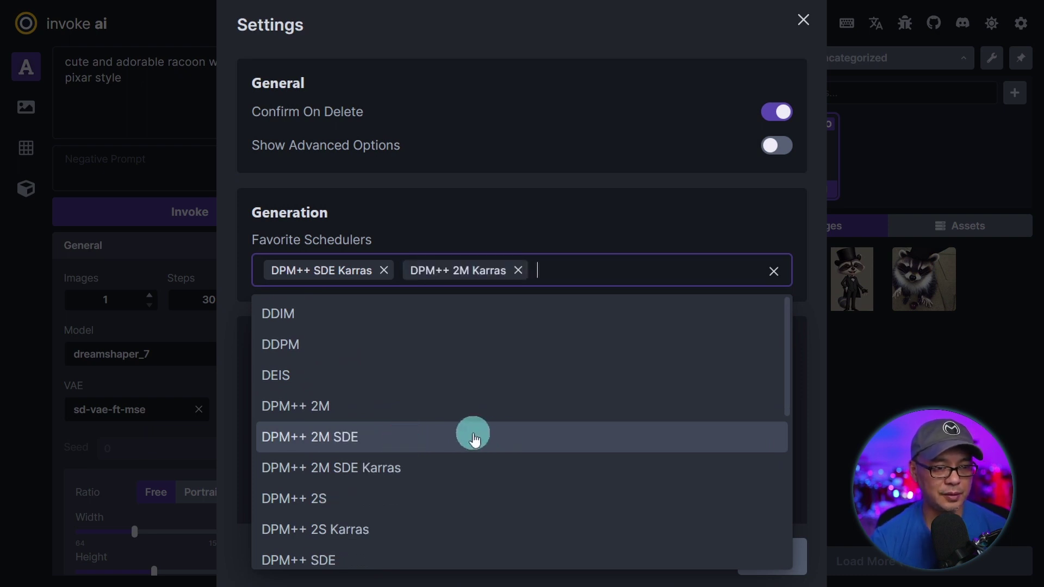
pyautogui.scroll(-4, 438, 416)
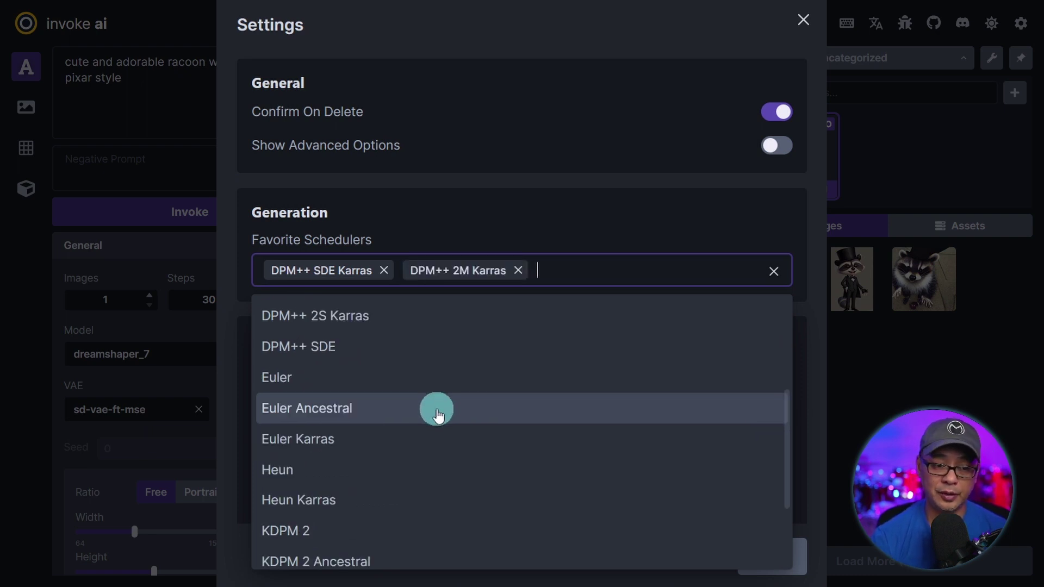
pyautogui.click(439, 416)
pyautogui.click(704, 222)
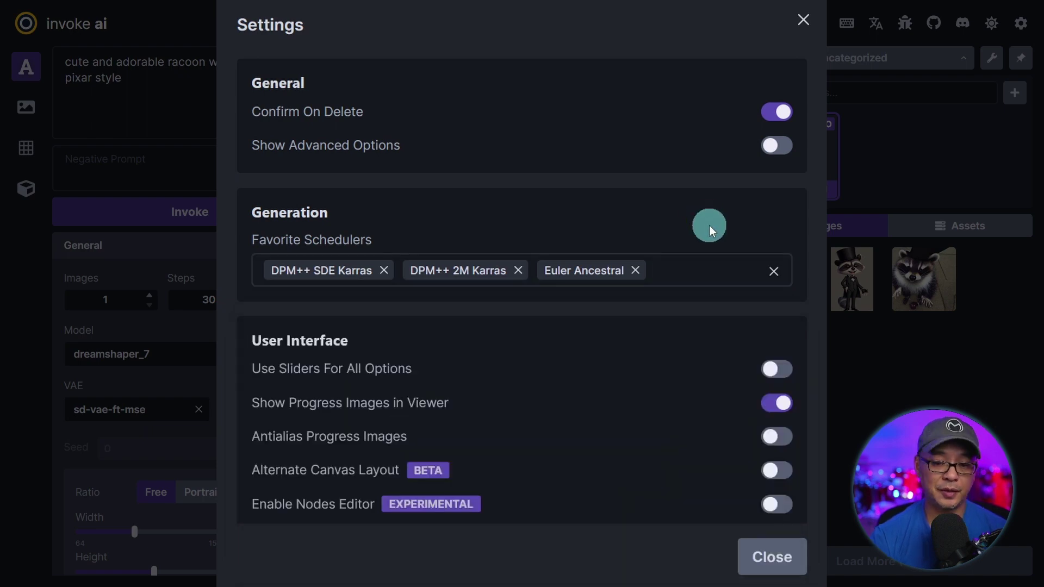
pyautogui.click(778, 557)
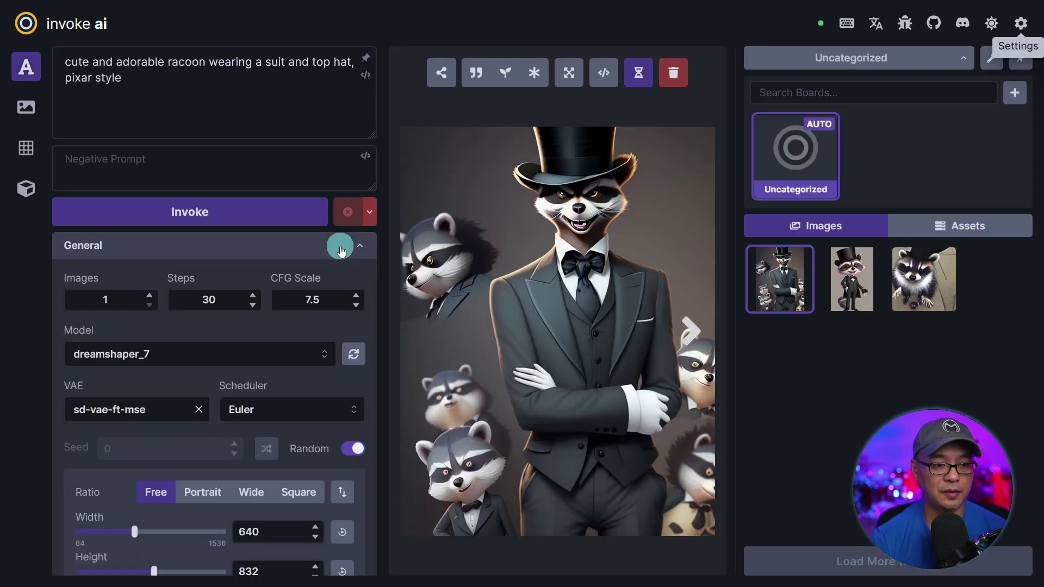
pyautogui.scroll(-4, 340, 250)
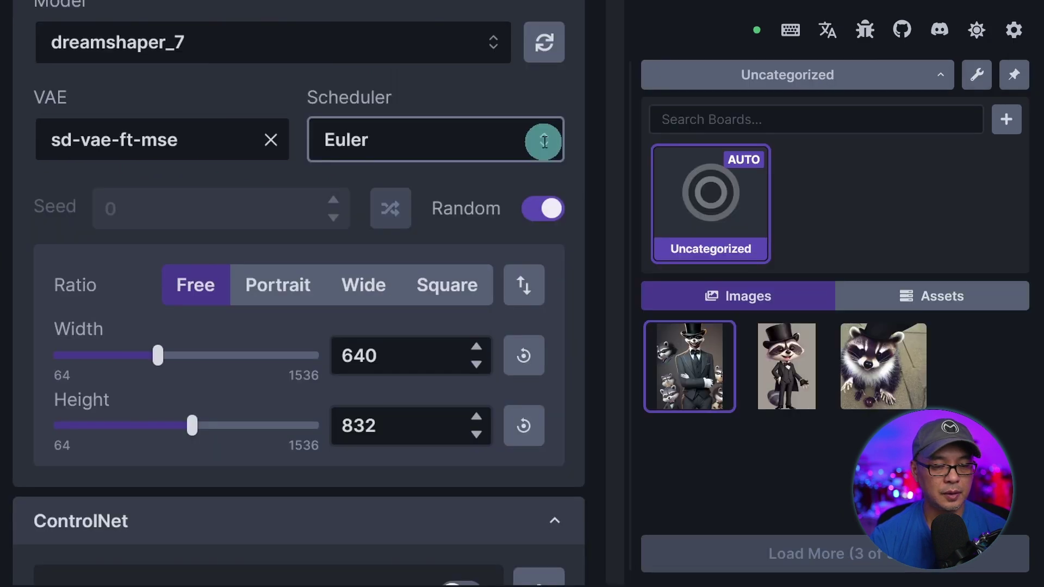
pyautogui.click(353, 193)
pyautogui.scroll(5, 297, 227)
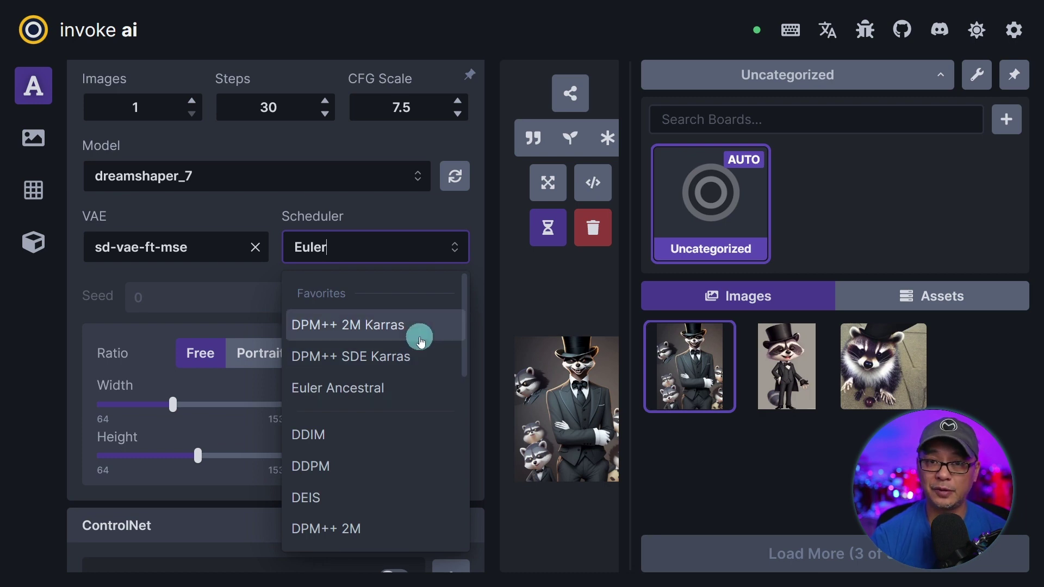
pyautogui.click(432, 217)
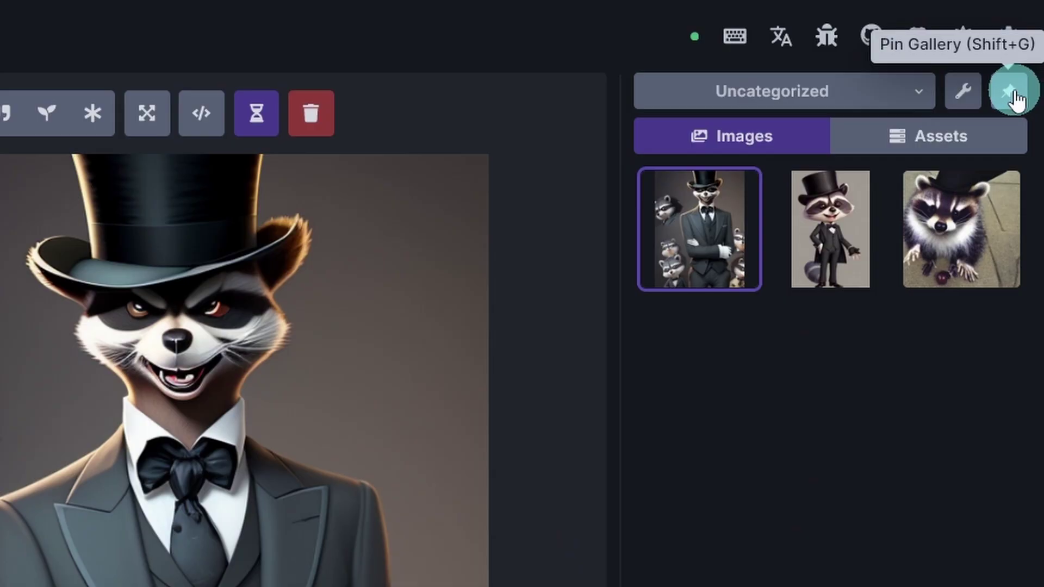
# - Unpin the gallery, then show, hide and re-show it using the G key
pyautogui.click(1012, 92)
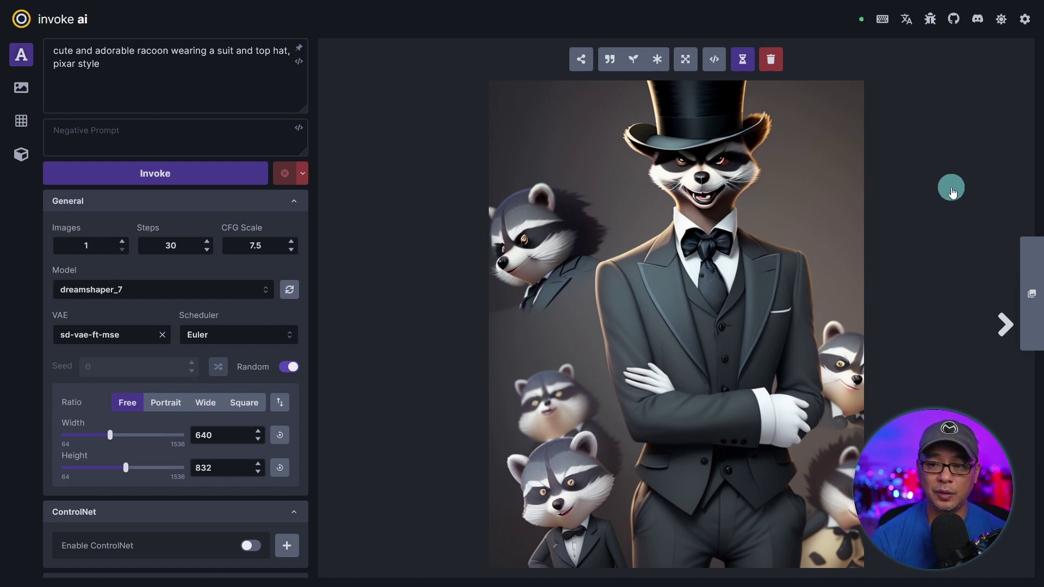
pyautogui.click(1031, 275)
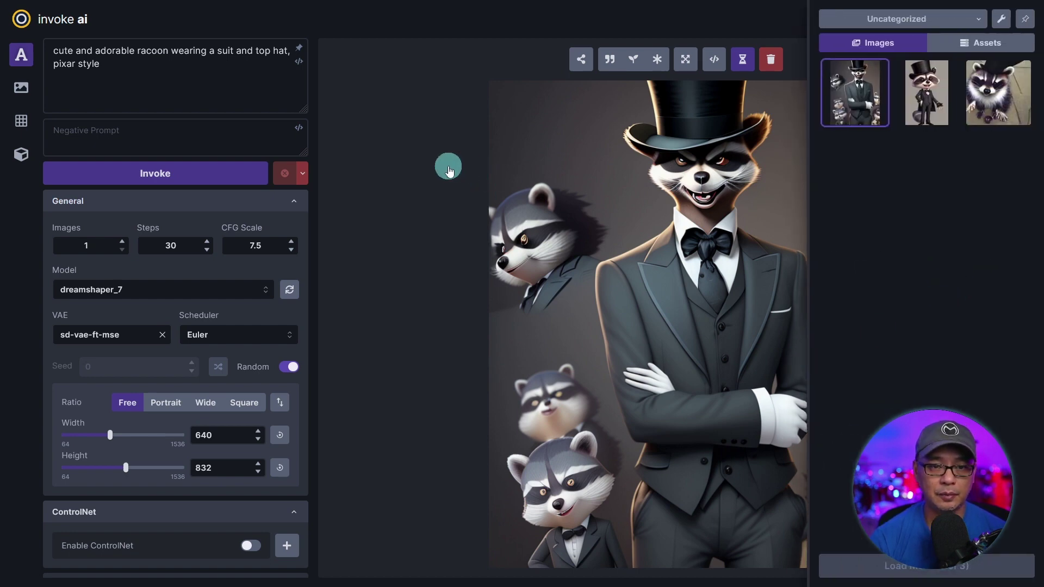
pyautogui.press('g')
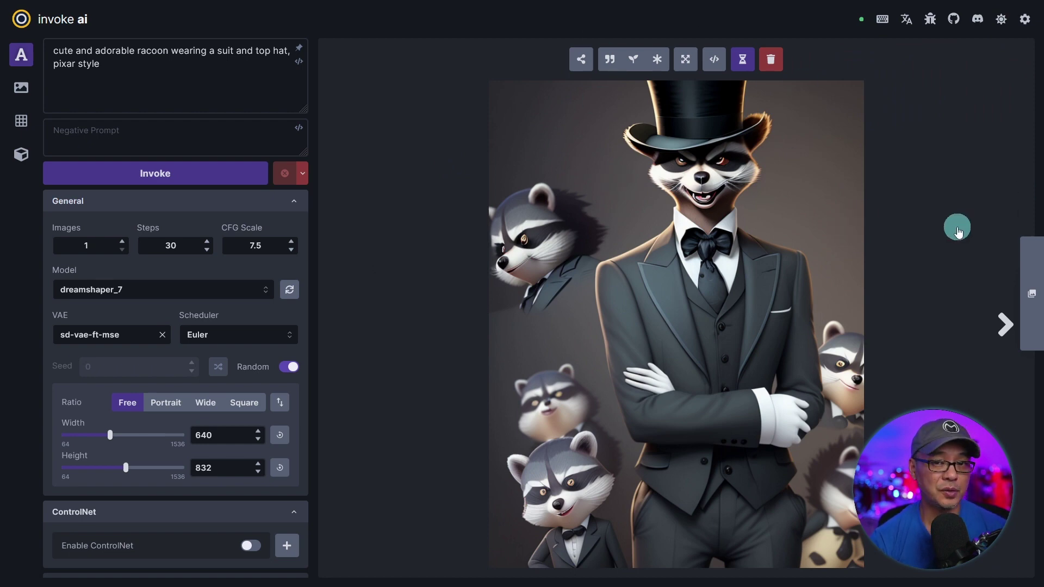
pyautogui.press('g')
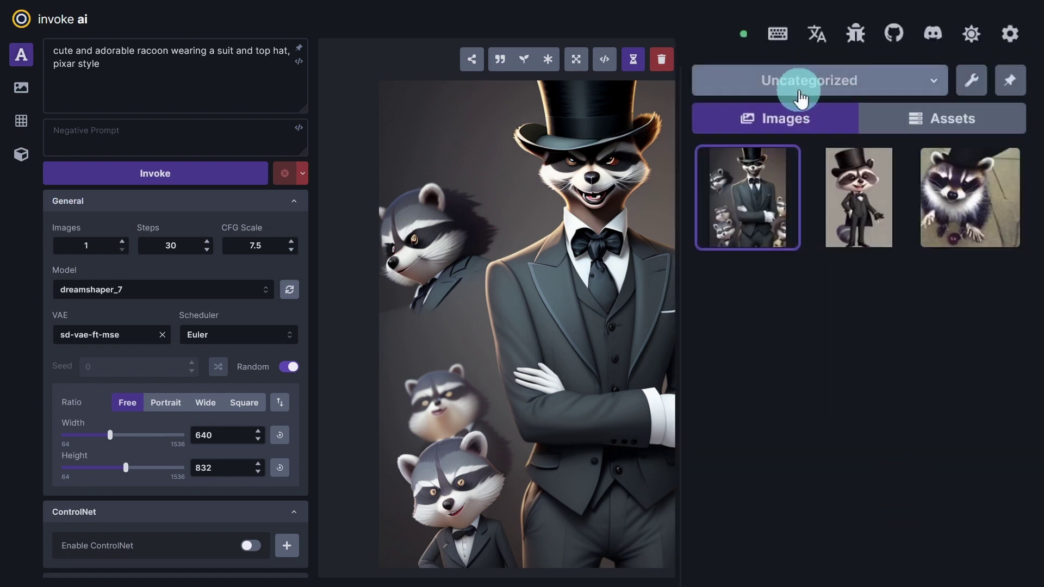
# - Enlarge the interface and add a new board named Racoons
pyautogui.click(937, 83)
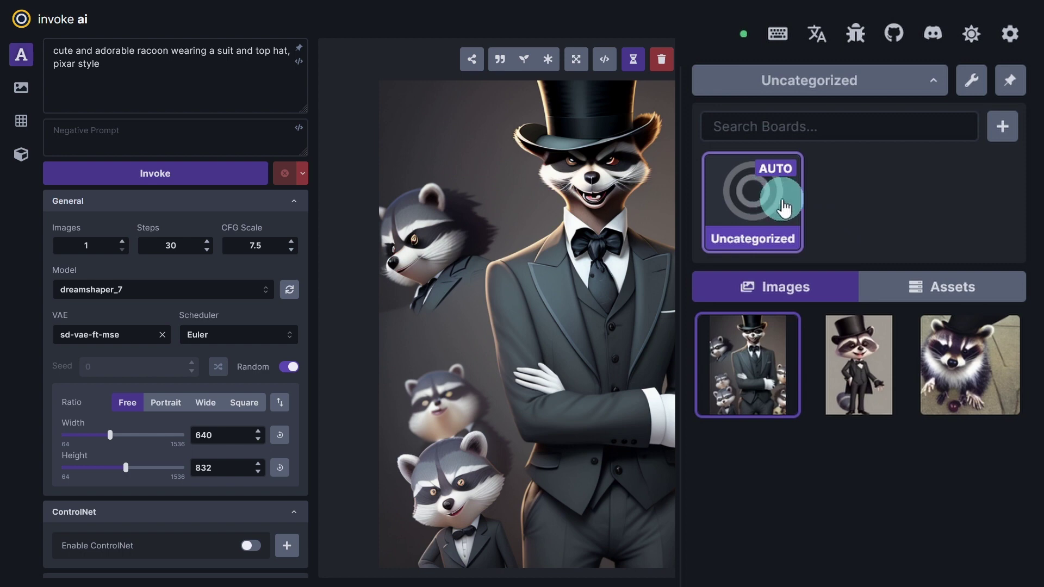
pyautogui.hotkey('ctrl', '+')
pyautogui.click(994, 178)
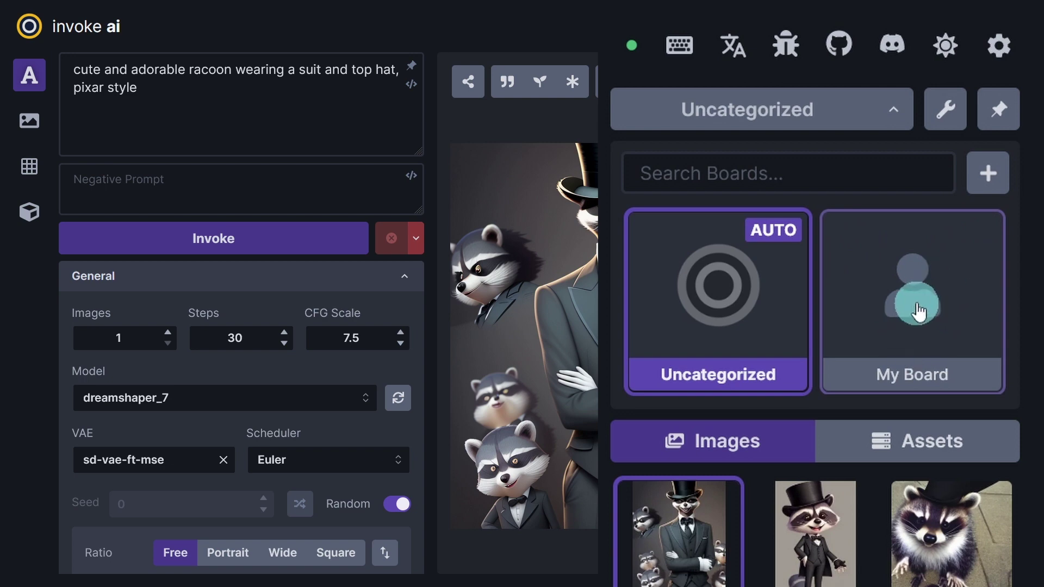
pyautogui.rightClick(916, 301)
pyautogui.click(914, 374)
pyautogui.click(913, 375)
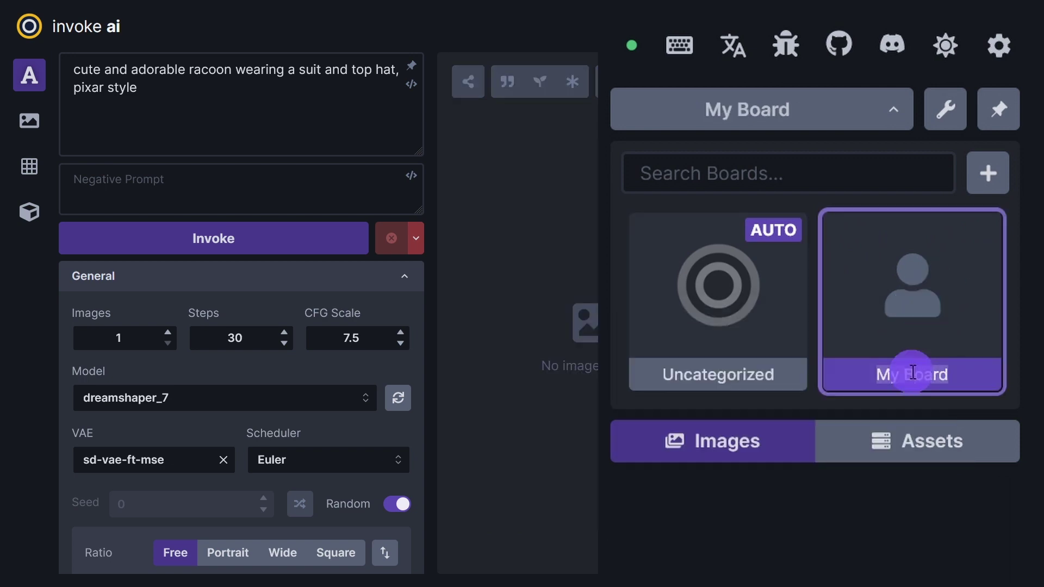
pyautogui.write('Racoons')
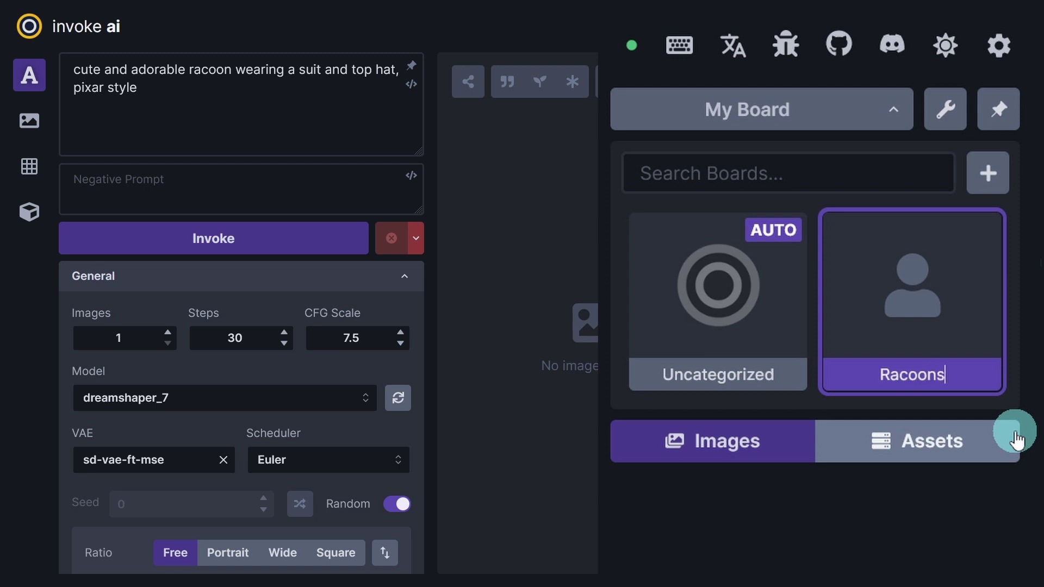
pyautogui.press('Return')
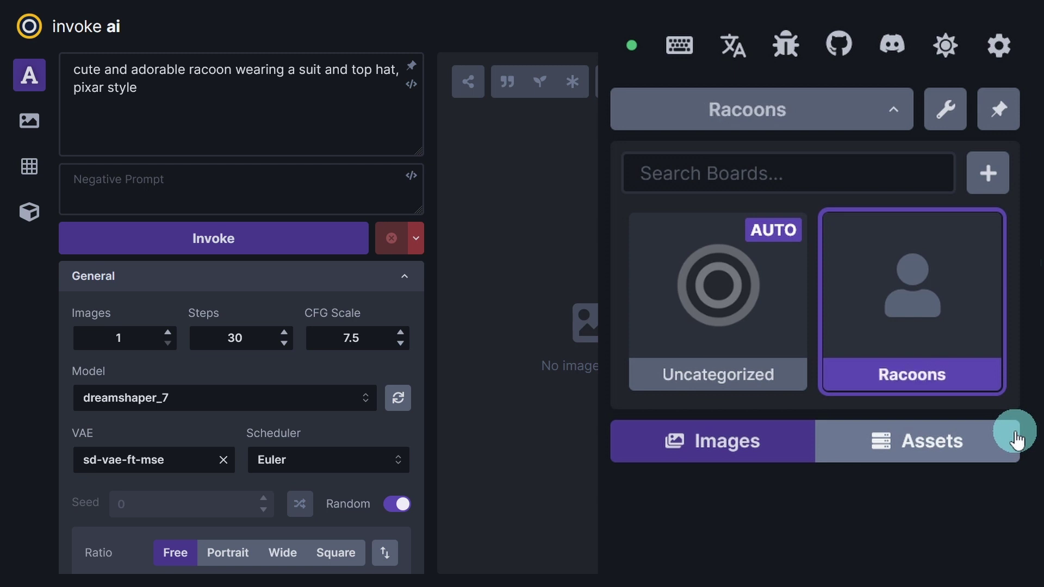
# - Drag the three raccoon images from Uncategorized into the Racoons board
pyautogui.click(707, 329)
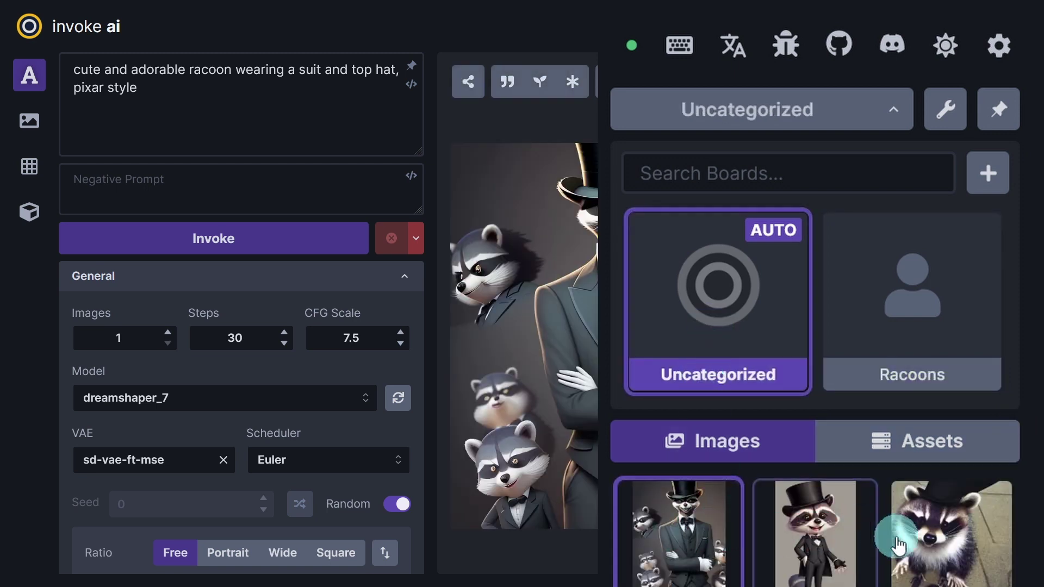
pyautogui.moveTo(952, 530); pyautogui.dragTo(913, 310)
pyautogui.click(824, 551)
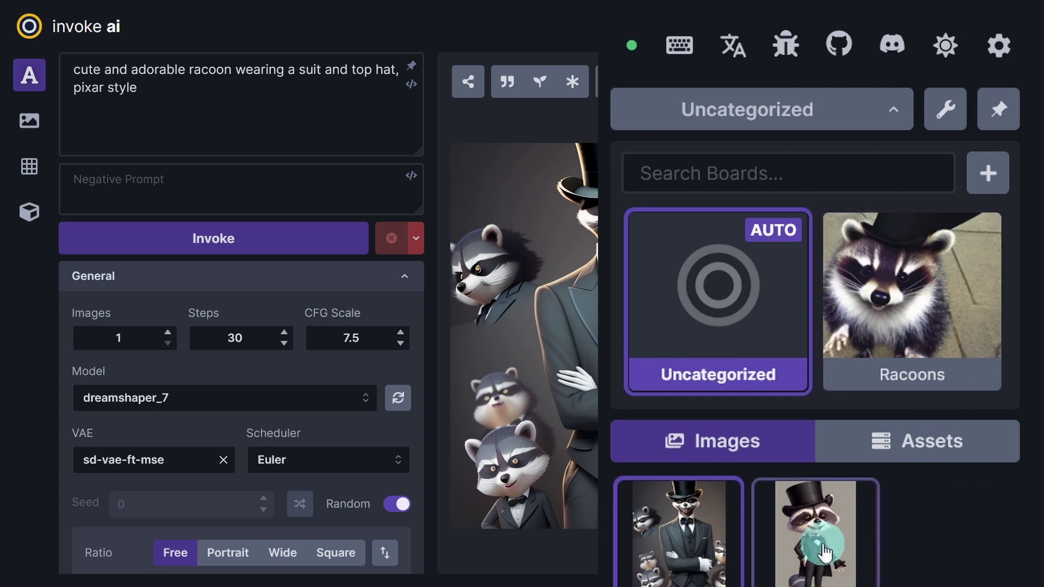
pyautogui.moveTo(824, 551); pyautogui.dragTo(886, 321)
pyautogui.moveTo(712, 536); pyautogui.dragTo(867, 343)
# - Add another board and name it Tigers
pyautogui.click(988, 174)
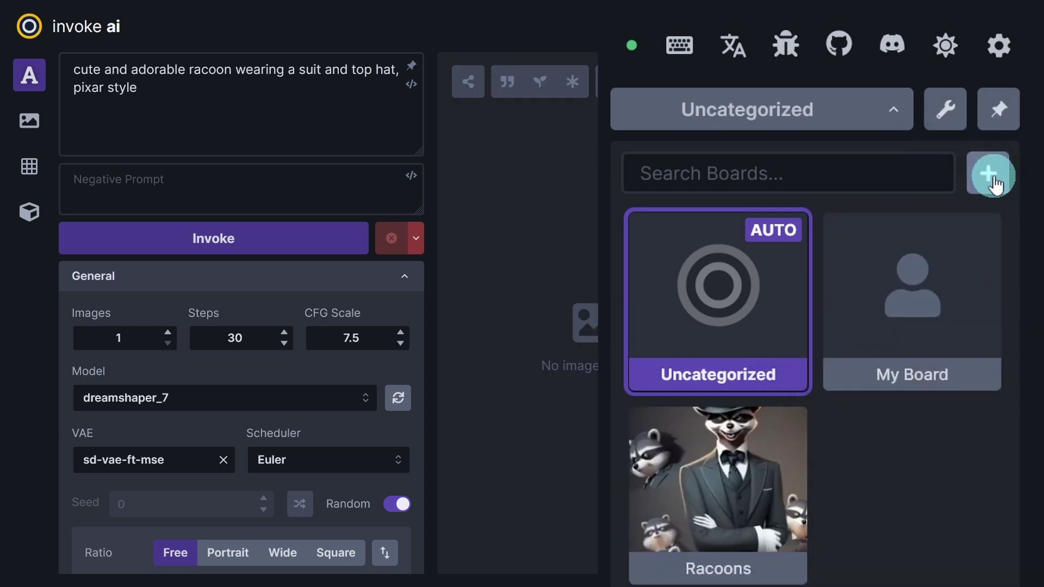
pyautogui.doubleClick(903, 375)
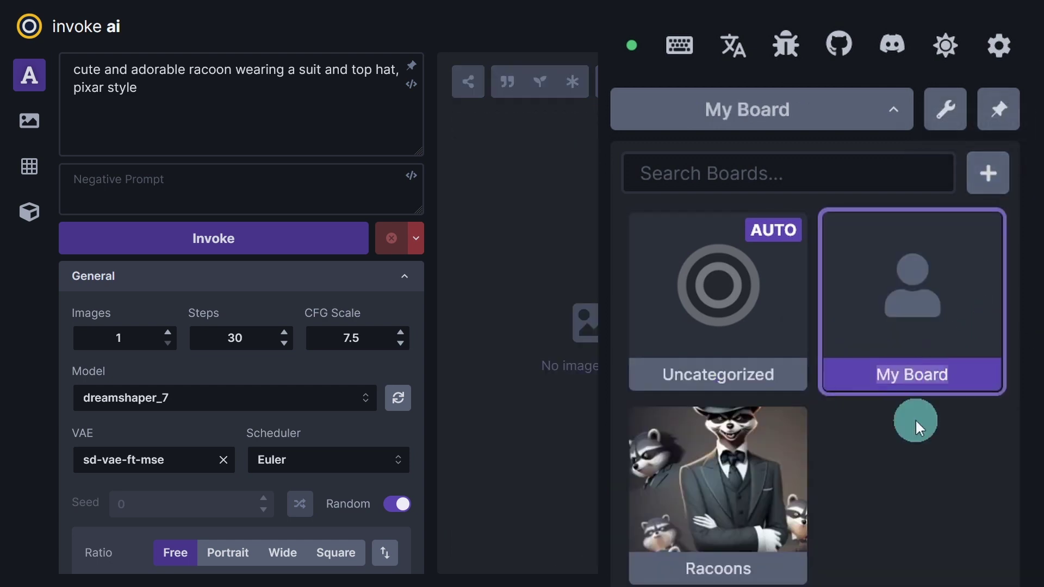
pyautogui.write('Tigers')
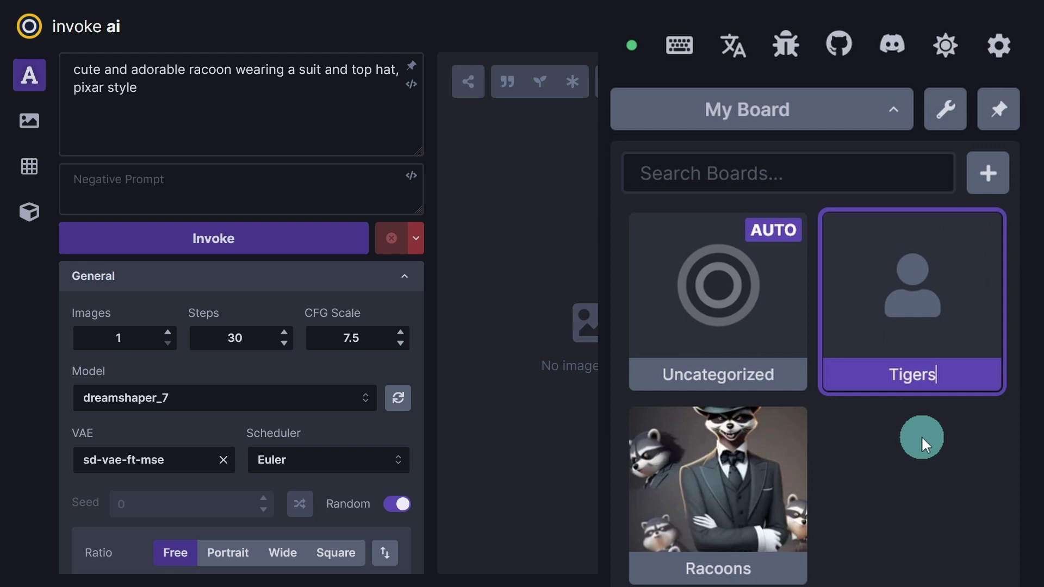
pyautogui.press('Return')
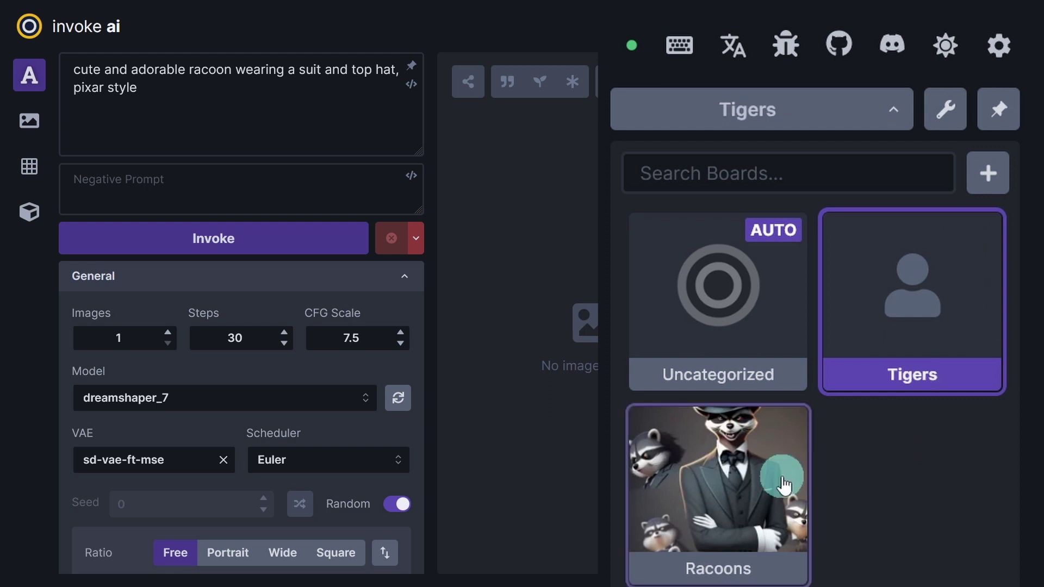
# - Switch the gallery to show board assets instead of images, including Uncategorized's
pyautogui.scroll(-2, 783, 481)
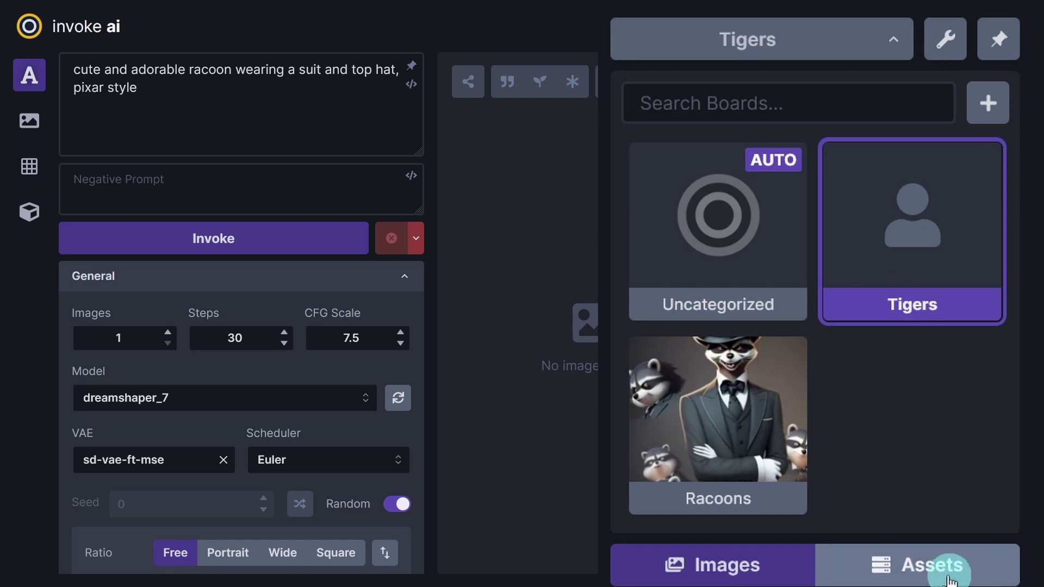
pyautogui.click(919, 570)
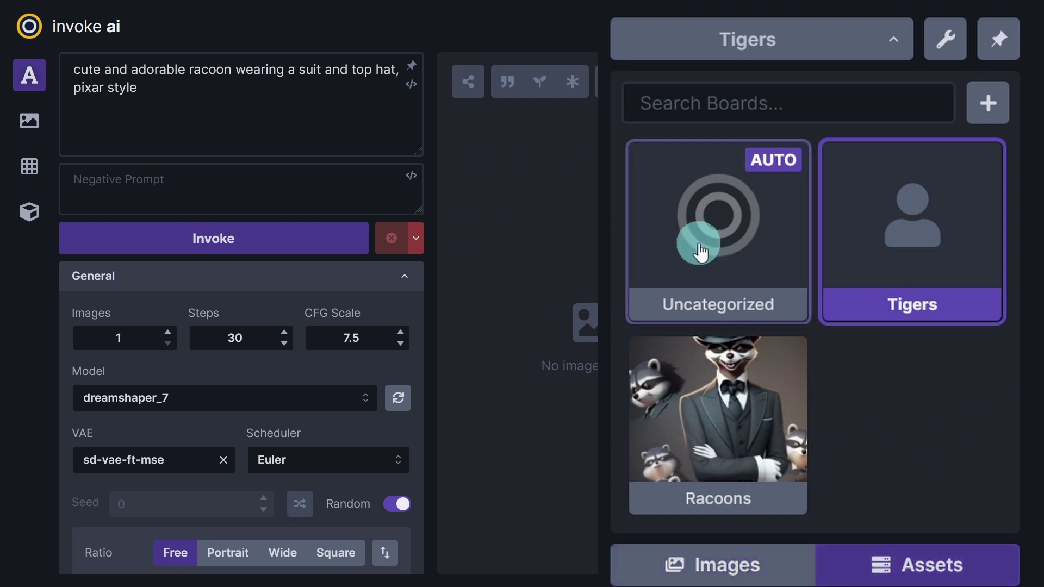
pyautogui.click(701, 252)
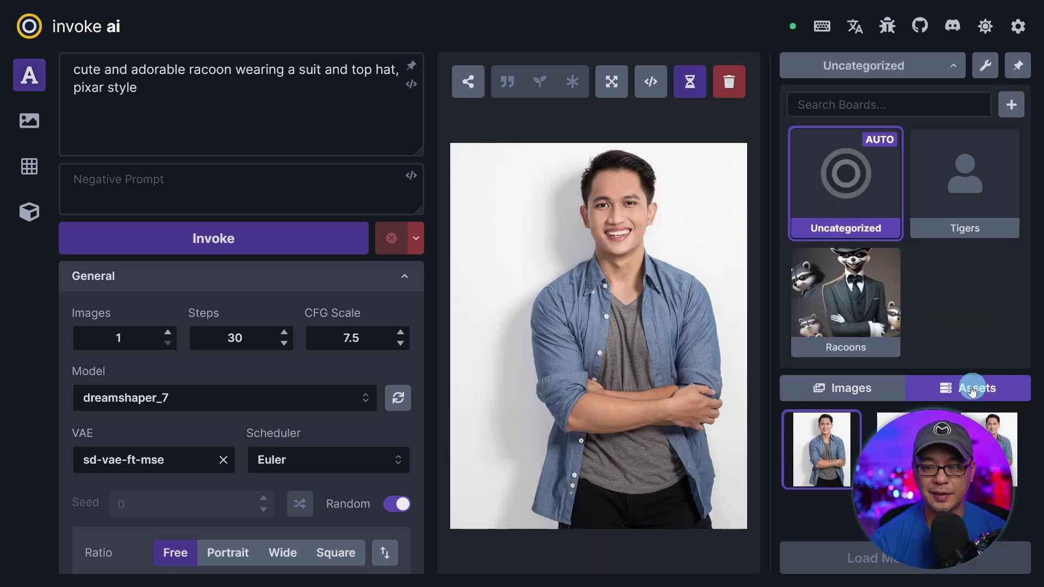
pyautogui.click(883, 566)
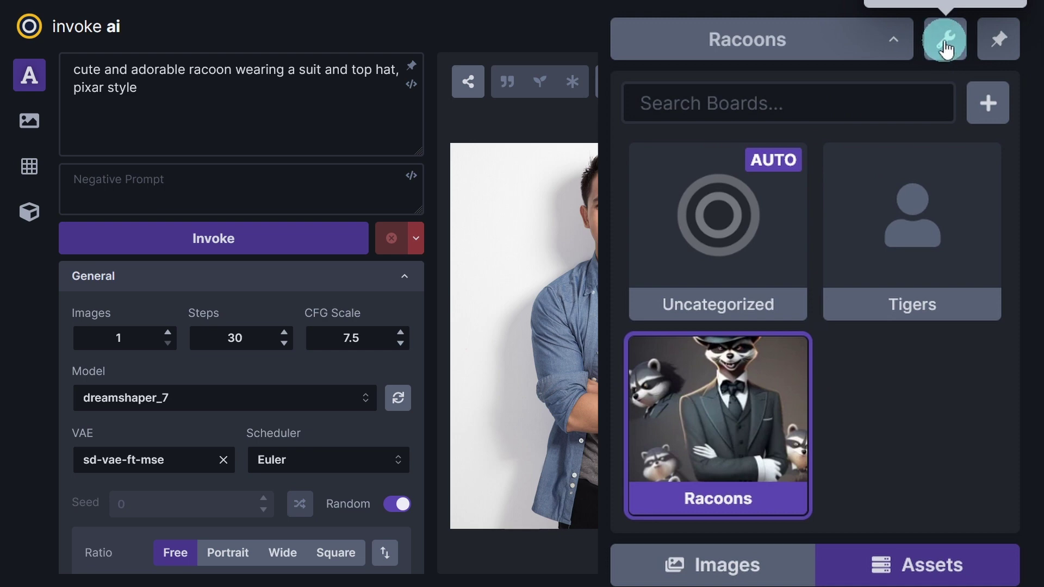
# - Shrink the gallery thumbnails and set Tigers as the auto-add board
pyautogui.click(946, 49)
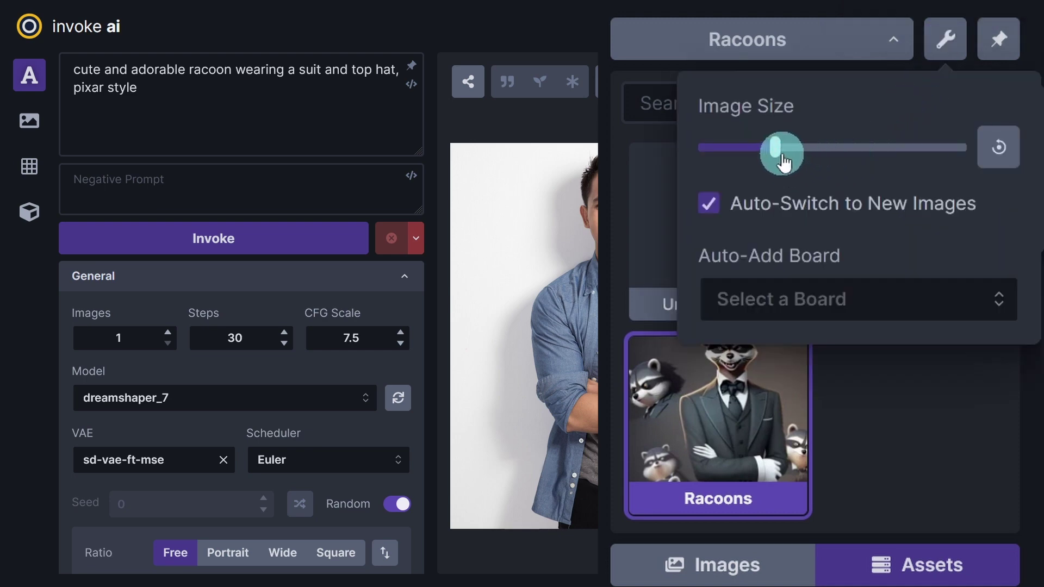
pyautogui.moveTo(784, 158); pyautogui.dragTo(815, 155)
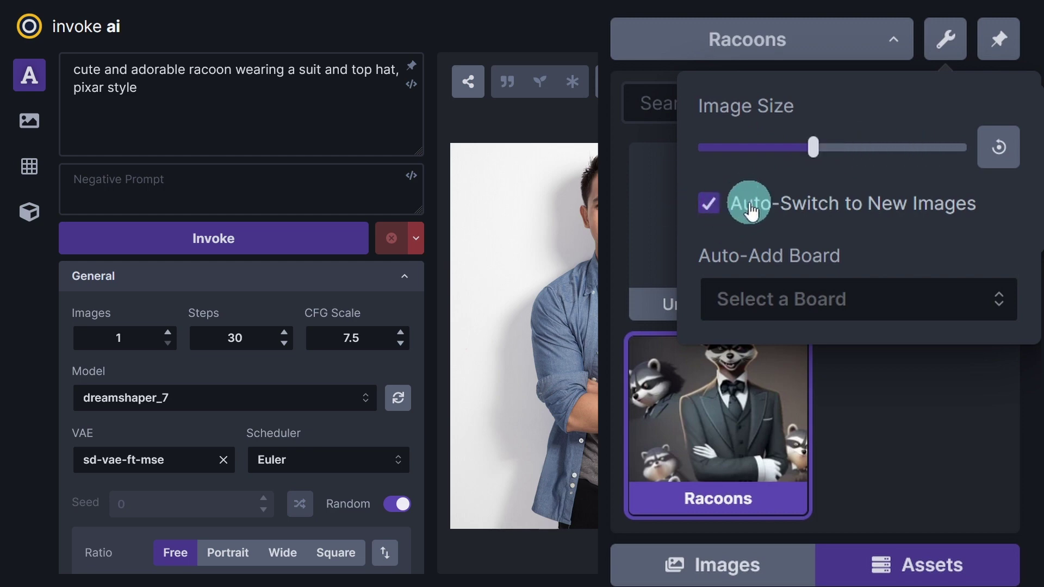
pyautogui.click(953, 311)
pyautogui.click(772, 407)
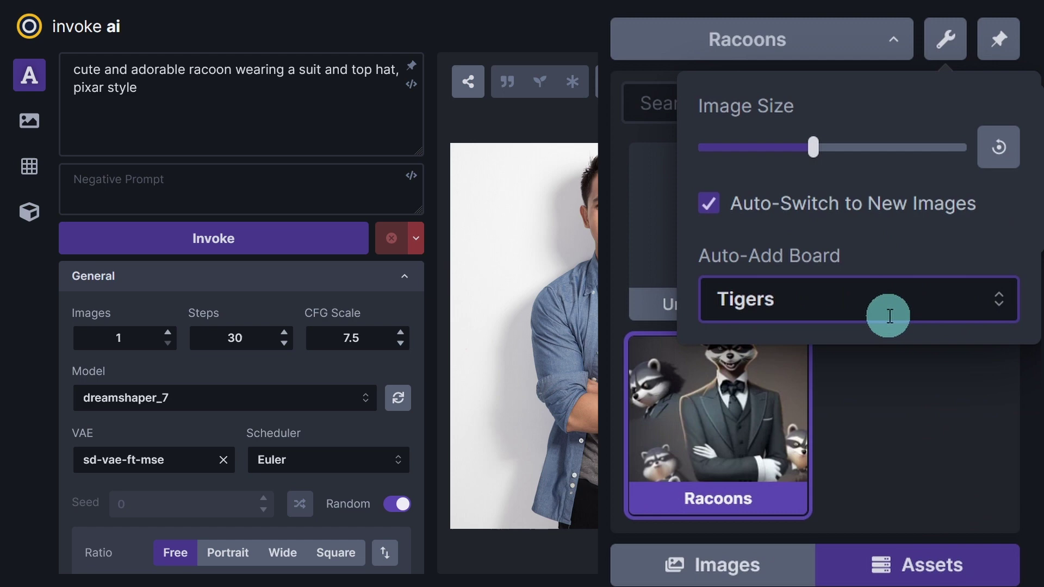
pyautogui.click(921, 366)
# - Switch to the Tigers board and generate a tiger cub image from the prompt
pyautogui.click(930, 256)
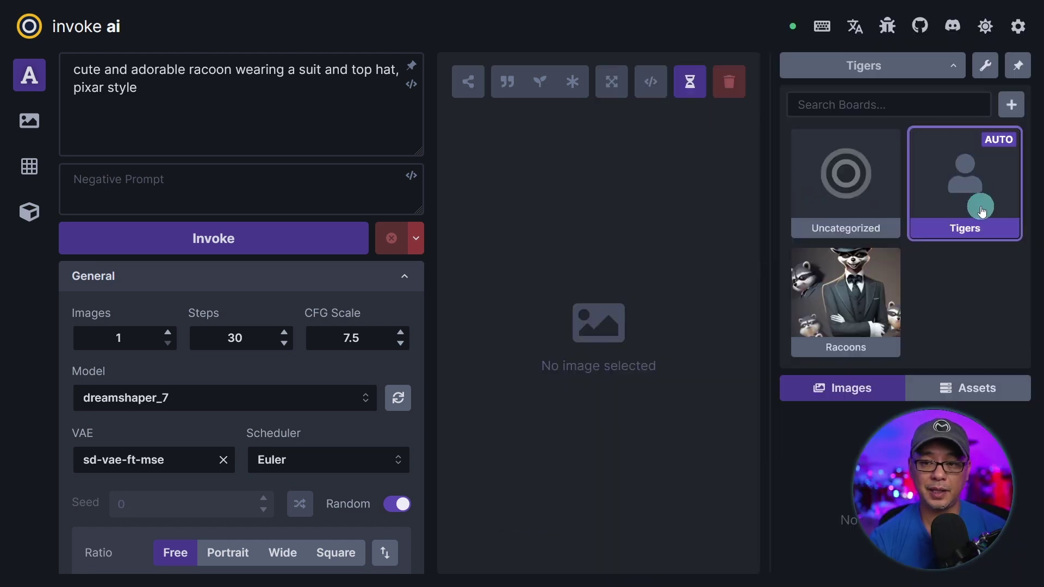
pyautogui.click(210, 104)
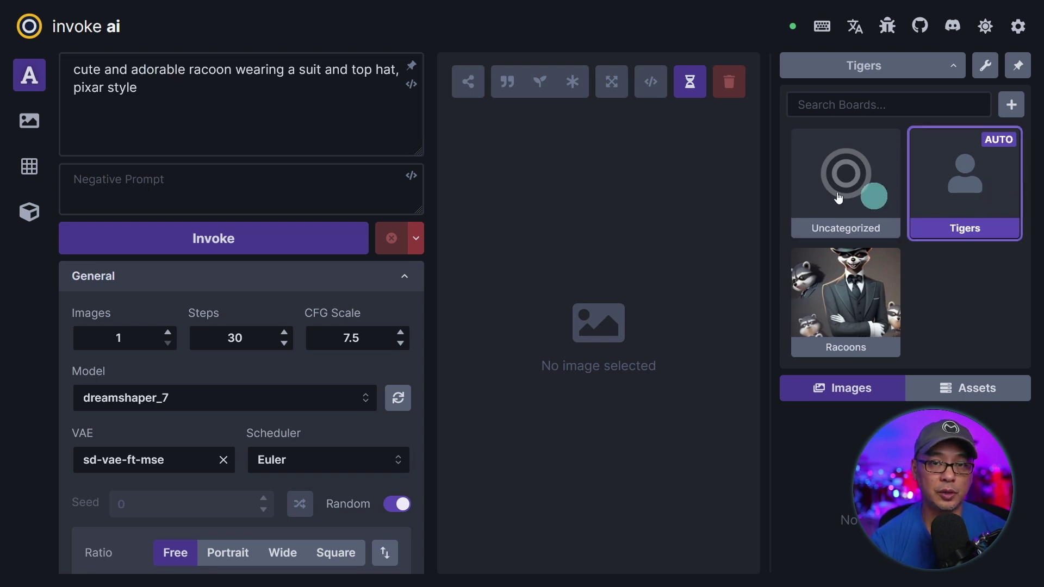
pyautogui.click(305, 238)
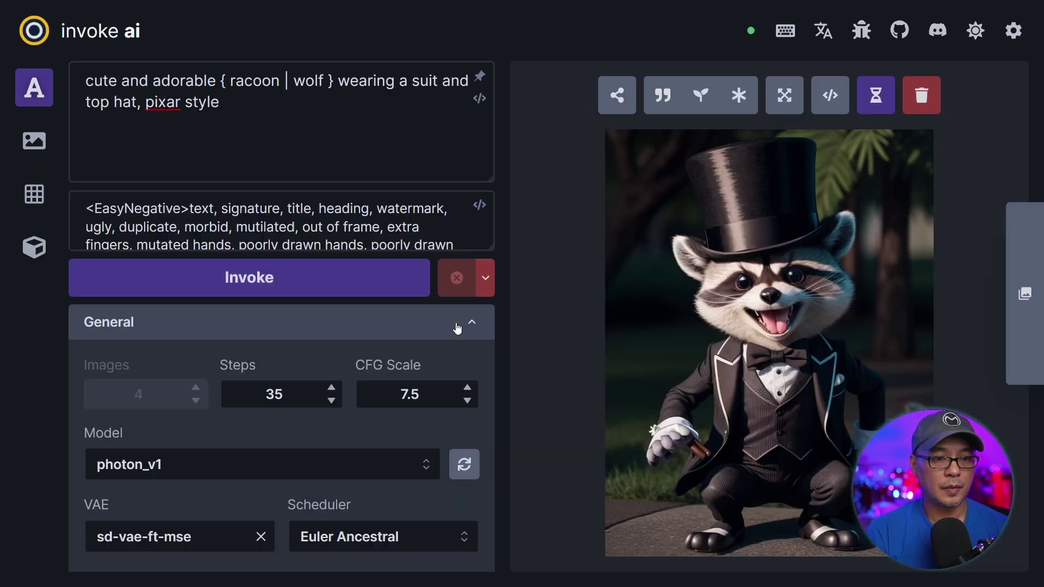
# - Turn Enable Dynamic Prompts off and back on
pyautogui.scroll(-10, 411, 331)
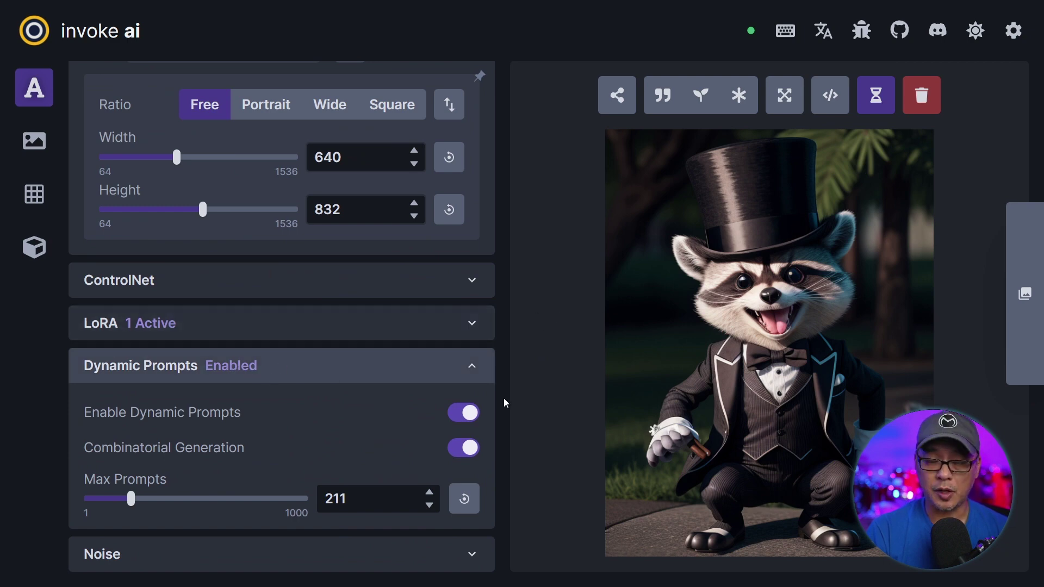
pyautogui.click(462, 413)
pyautogui.click(463, 413)
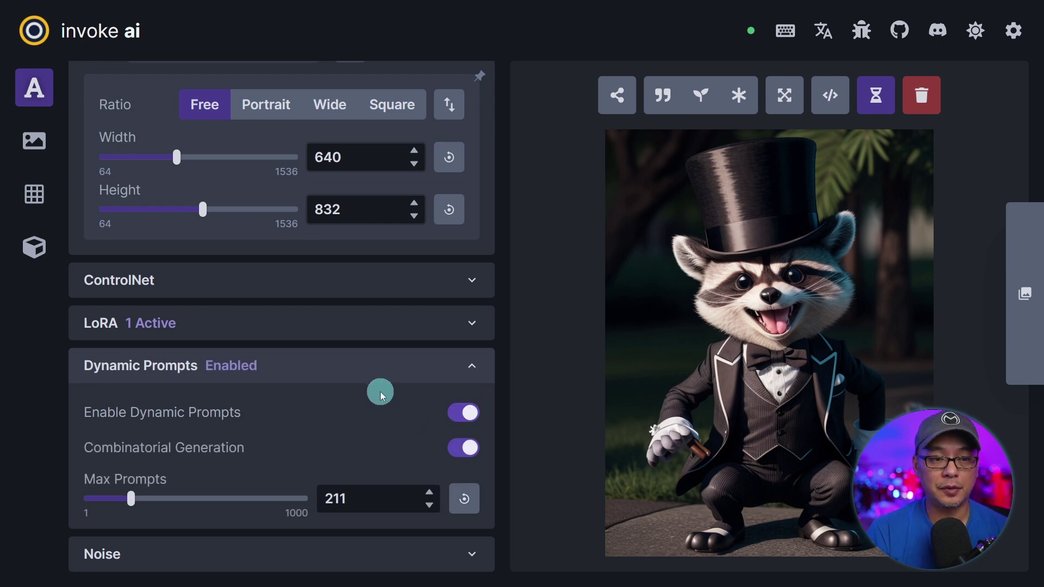
pyautogui.scroll(10, 381, 391)
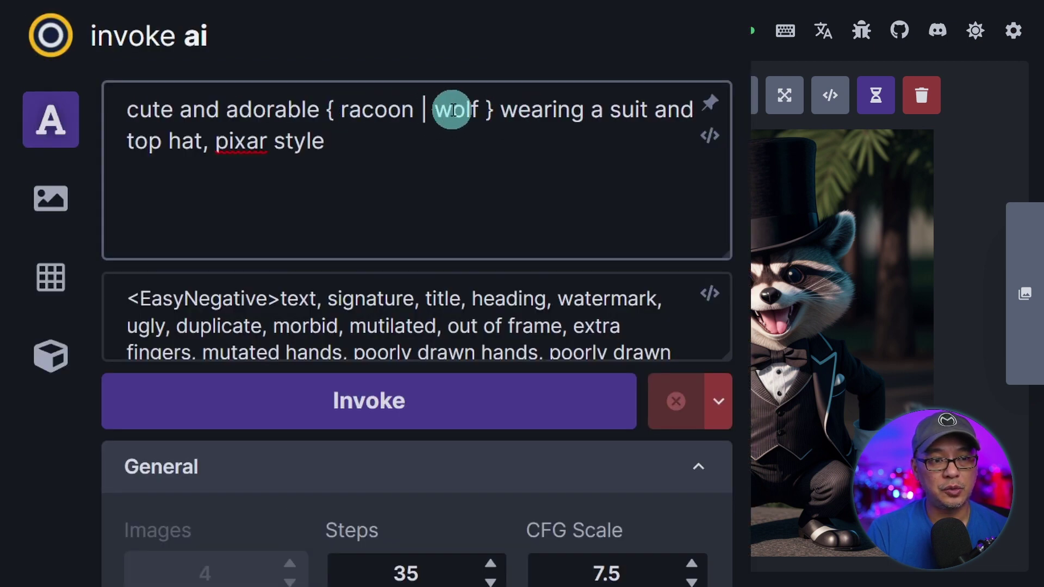
# - Generate a batch from the { racoon | wolf } prompt and view a wolf result
pyautogui.click(325, 113)
pyautogui.moveTo(325, 113); pyautogui.dragTo(495, 109)
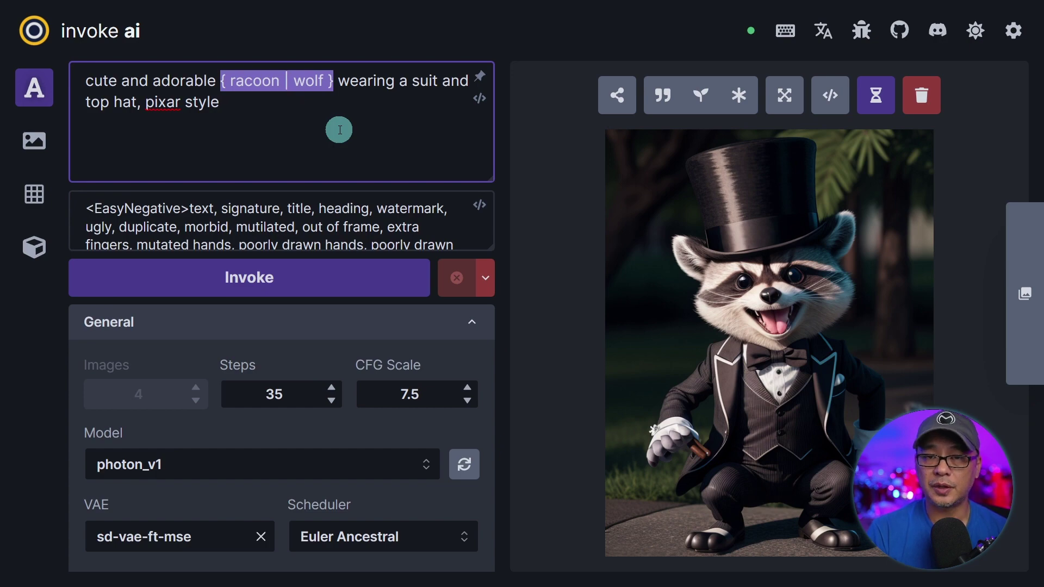
pyautogui.click(294, 84)
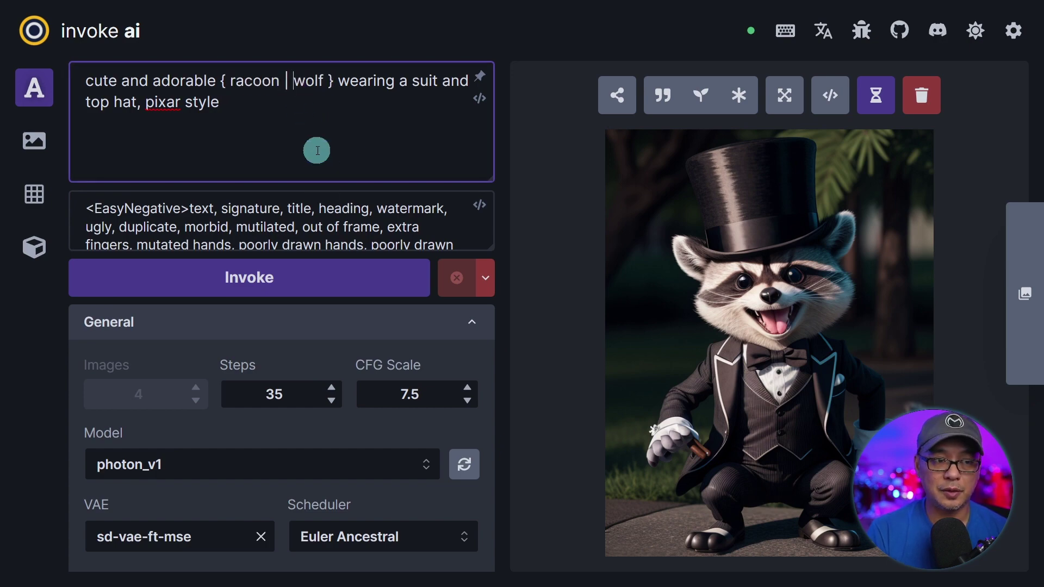
pyautogui.click(351, 277)
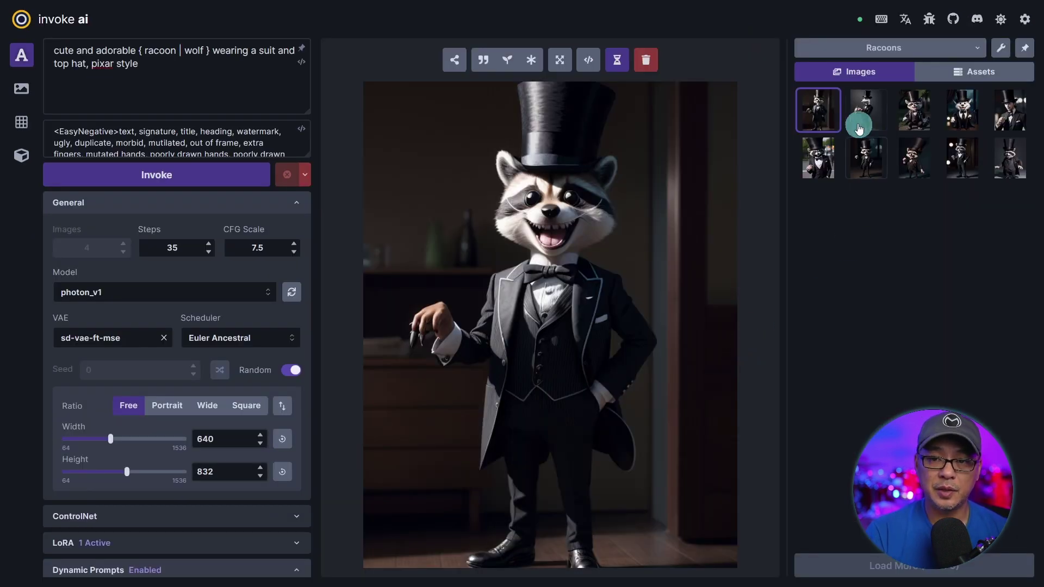
pyautogui.click(860, 114)
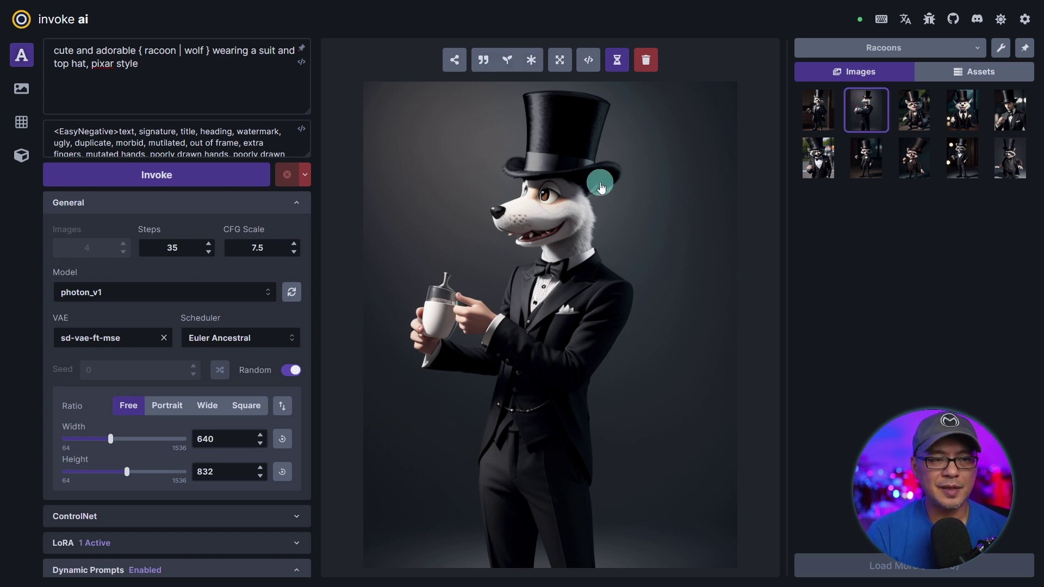
pyautogui.scroll(-2, 267, 248)
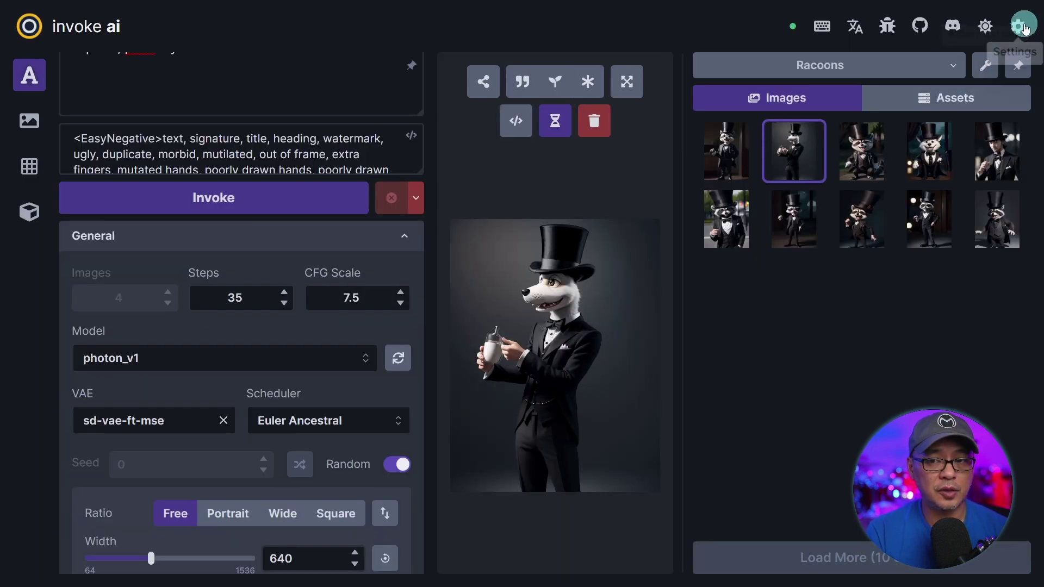
# - Enable Show Advanced Options and the experimental Nodes Editor in Settings
pyautogui.click(1018, 26)
pyautogui.click(808, 164)
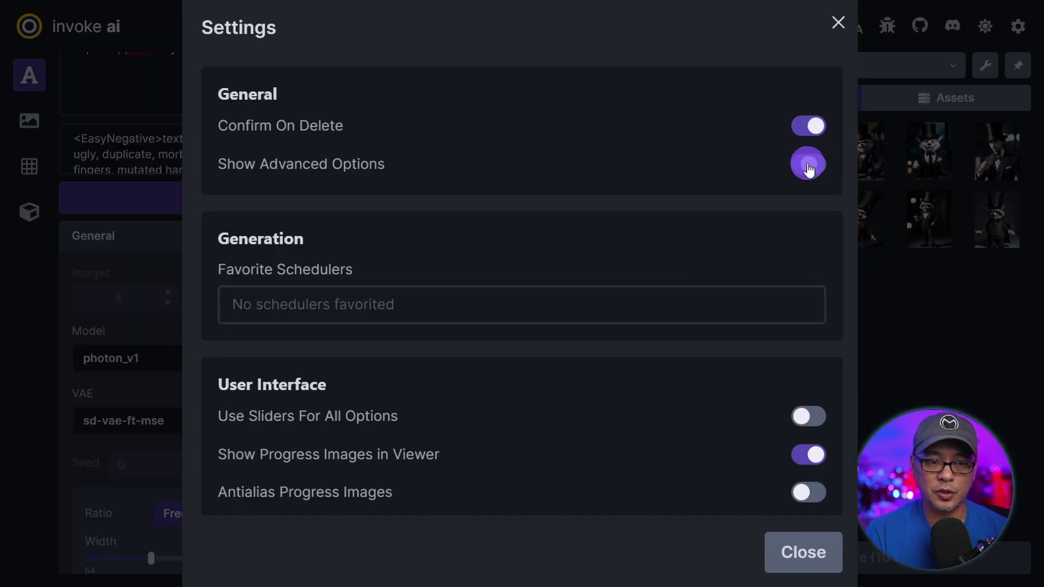
pyautogui.scroll(-5, 671, 201)
pyautogui.scroll(-2, 668, 179)
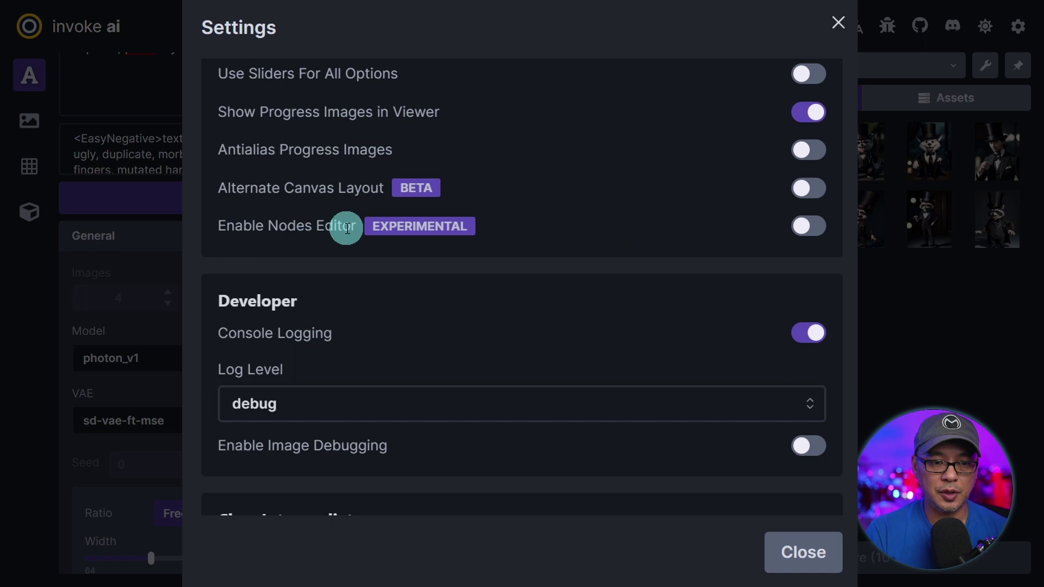
pyautogui.click(808, 226)
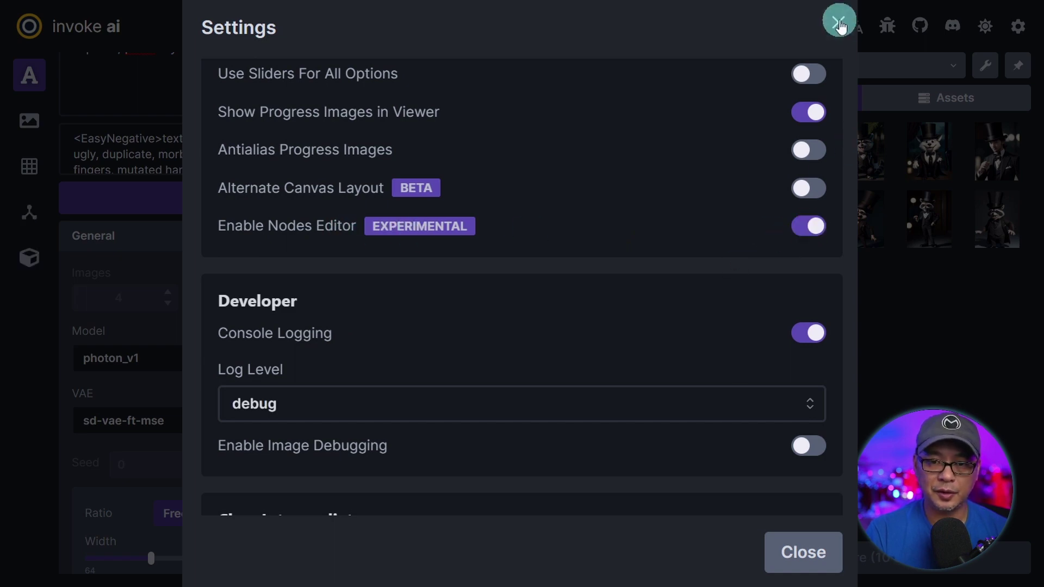
pyautogui.click(838, 22)
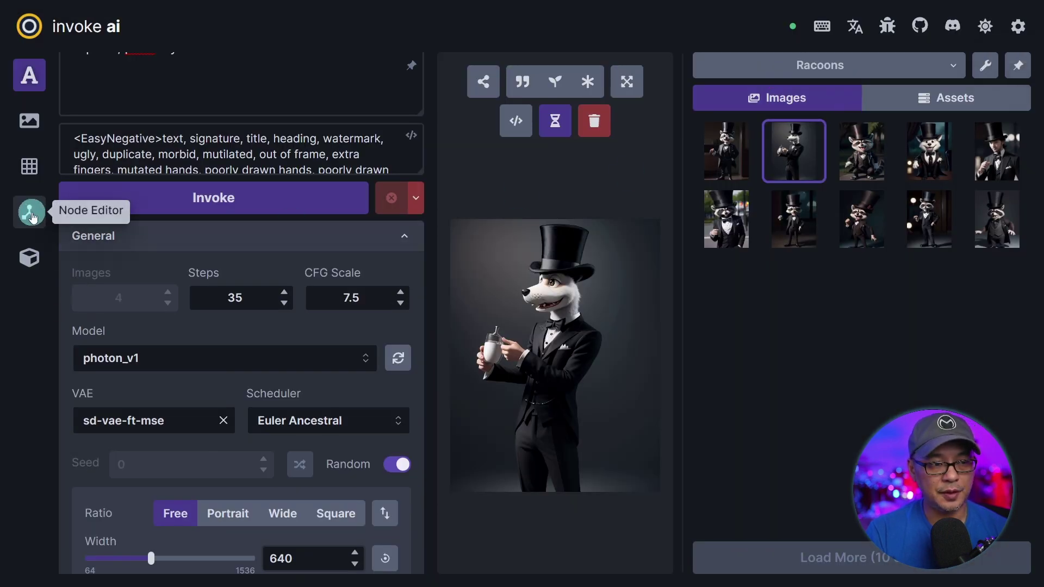
pyautogui.scroll(-5, 181, 239)
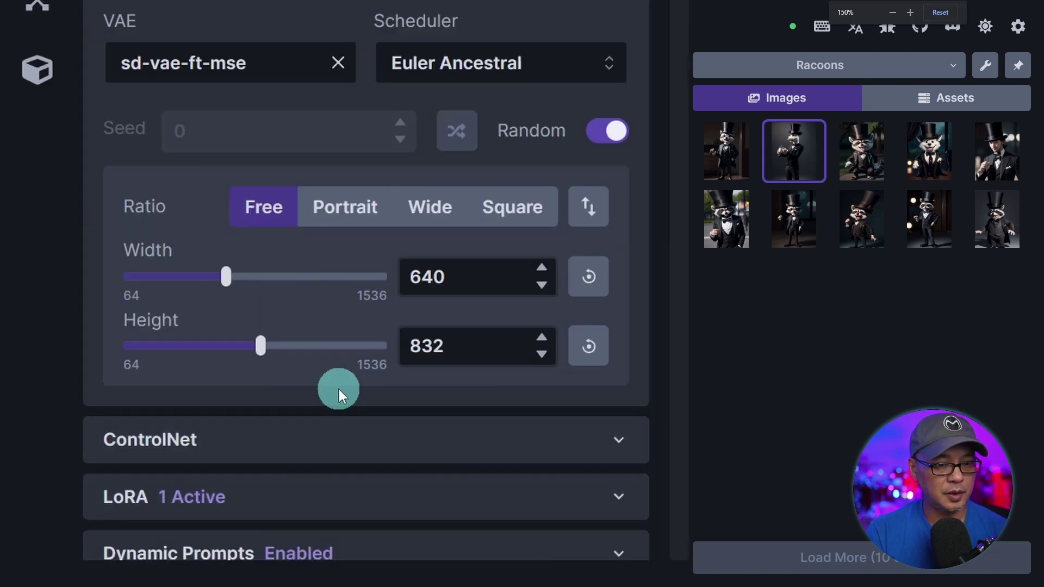
pyautogui.scroll(-2, 261, 402)
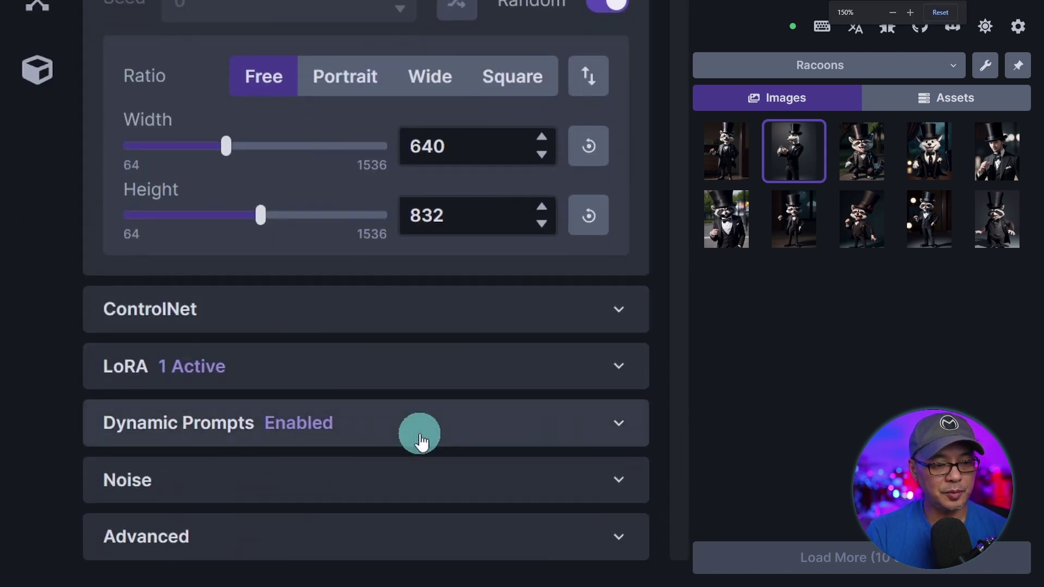
pyautogui.click(393, 541)
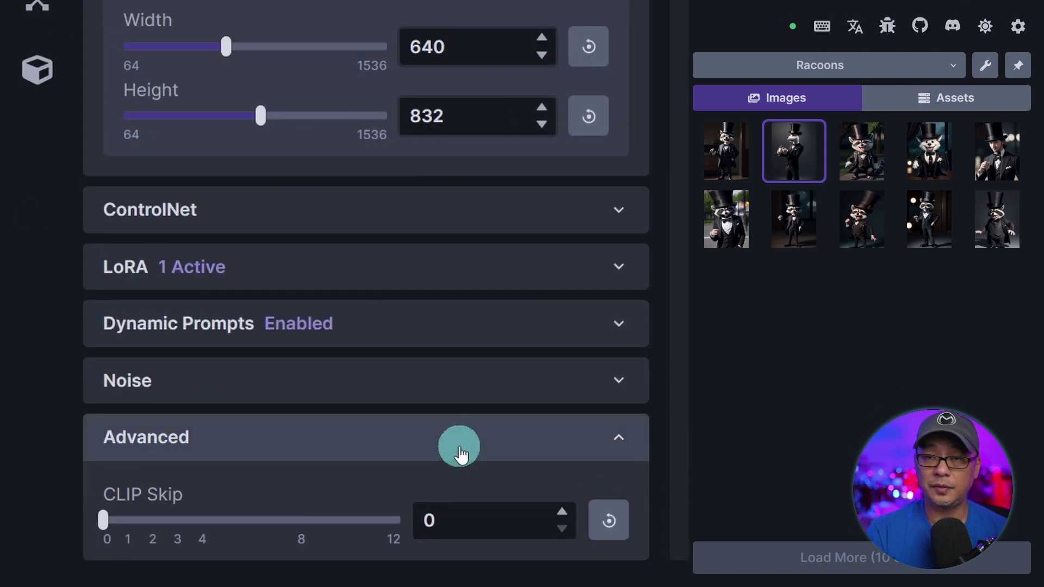
pyautogui.doubleClick(443, 517)
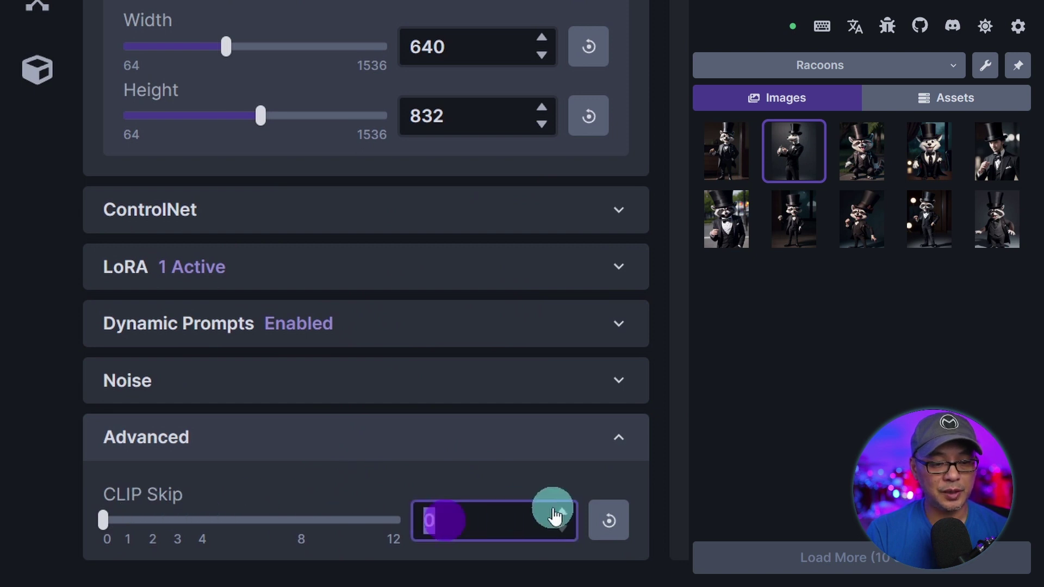
pyautogui.moveTo(114, 523); pyautogui.dragTo(153, 521)
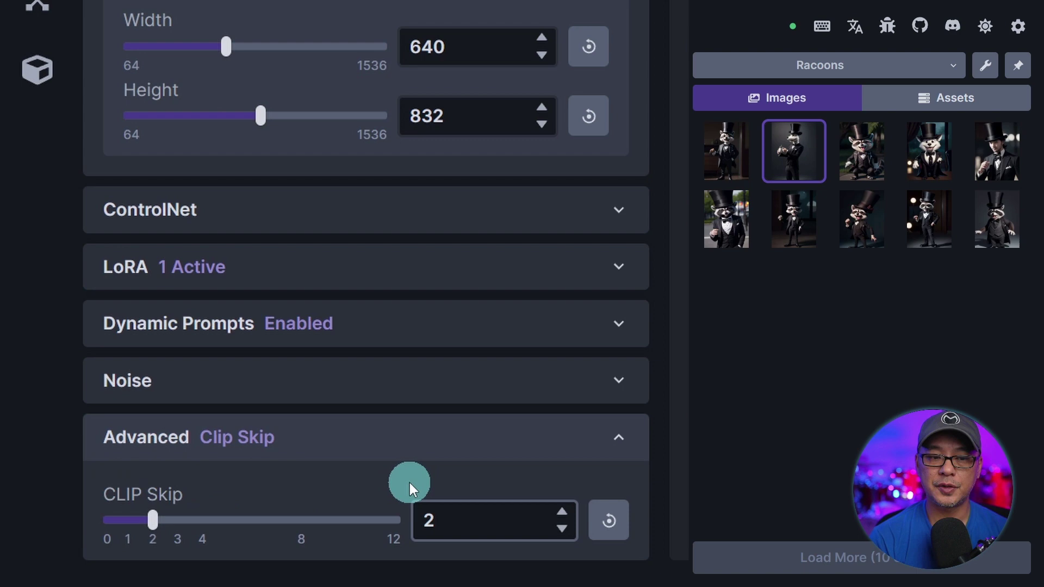
pyautogui.click(155, 524)
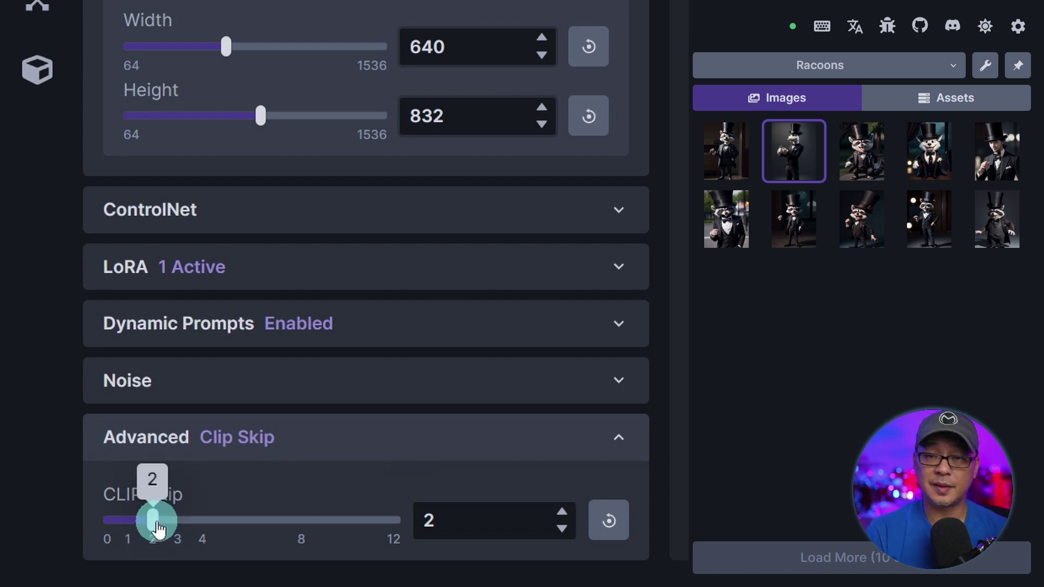
pyautogui.moveTo(158, 530); pyautogui.dragTo(111, 532)
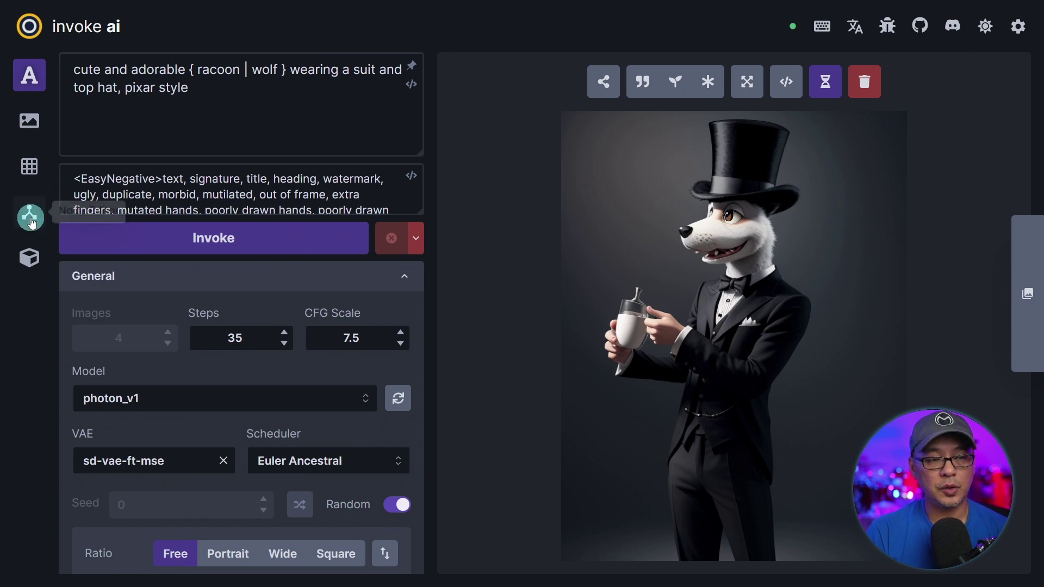
# - Open the Node Editor workspace showing the SDXL text-to-image graph
pyautogui.click(30, 220)
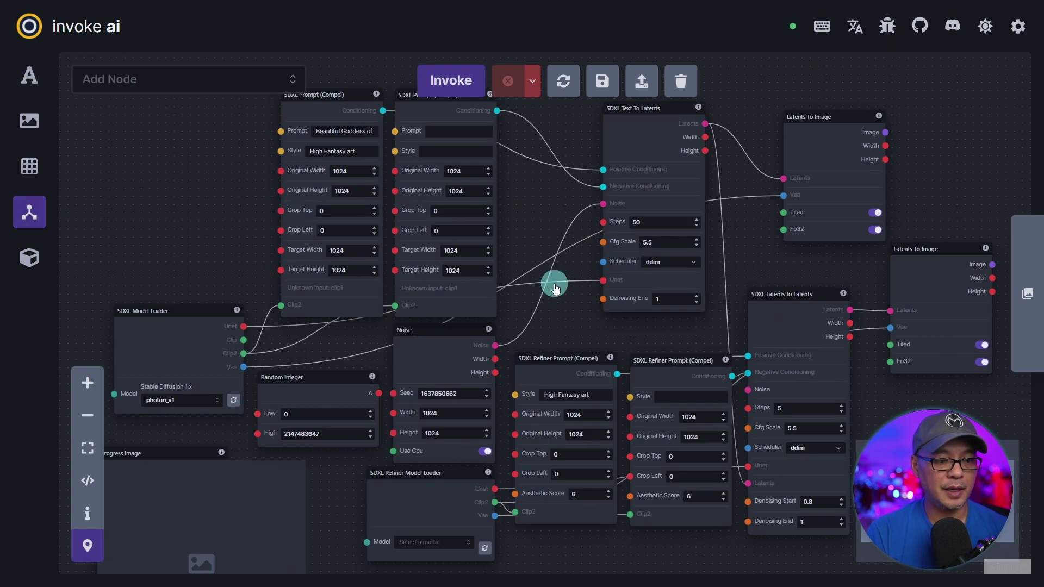